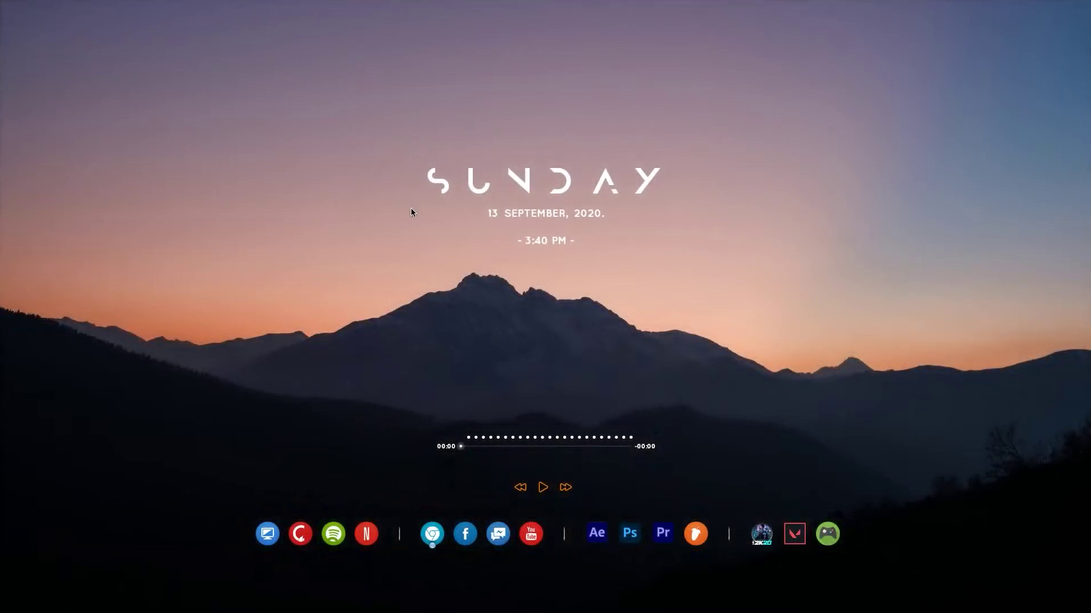
# In a private window, search YouTube for 'airpods connected sound effect' and open the AirPods All Sound Effects video
pyautogui.click(431, 534)
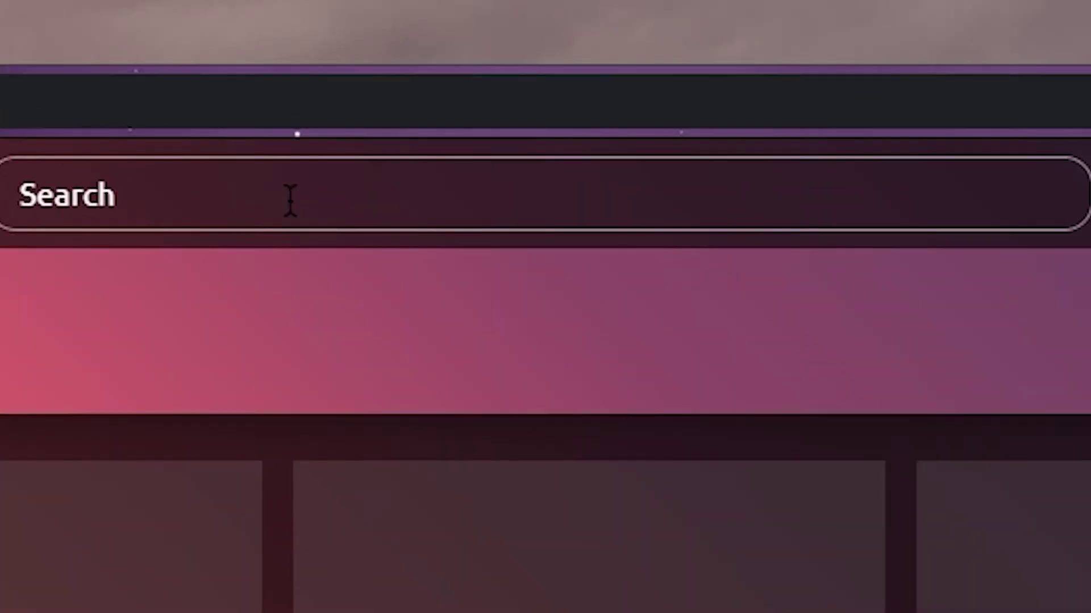
pyautogui.write('airpods connected sound effect')
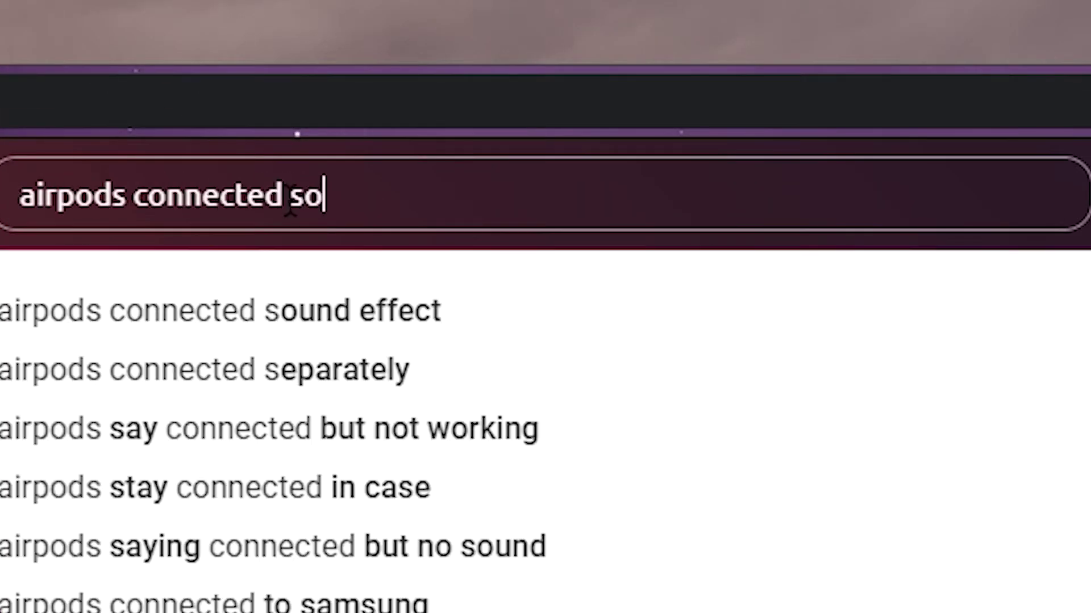
pyautogui.press('Return')
pyautogui.click(415, 599)
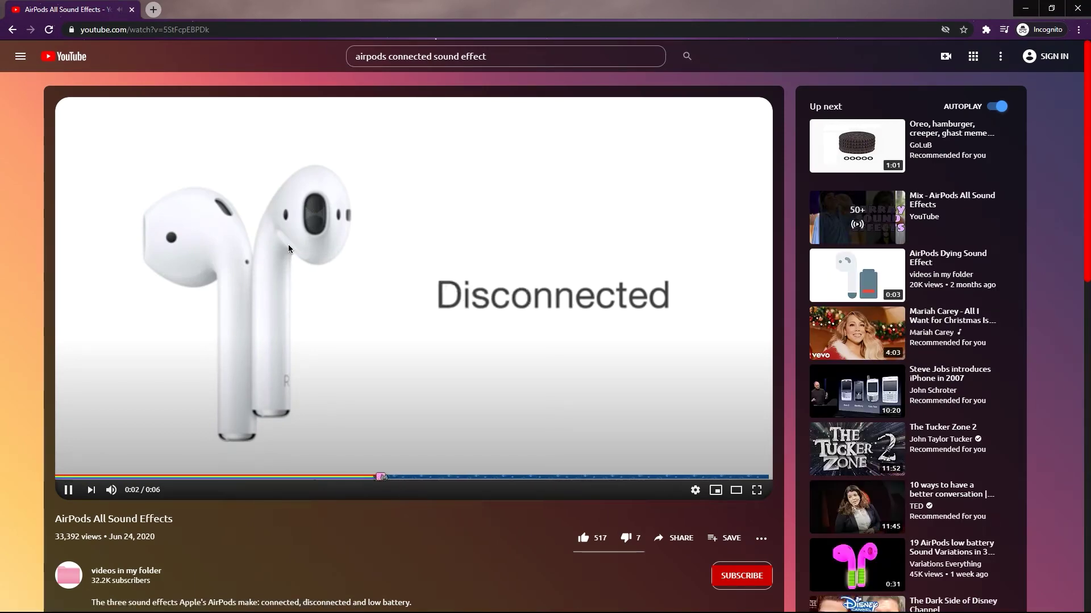
pyautogui.click(207, 123)
# Copy the video's URL and go to the ytmp3 converter site in a new tab
pyautogui.rightClick(161, 27)
pyautogui.press('cmd+c')
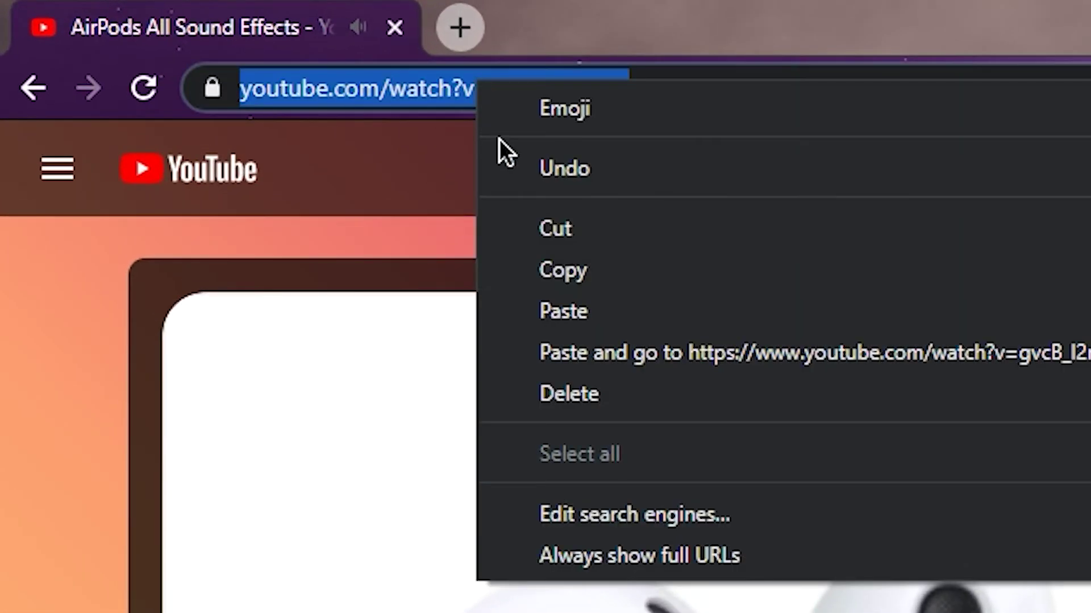
pyautogui.click(585, 278)
pyautogui.click(462, 27)
pyautogui.write('ytmp3.cc/en13/')
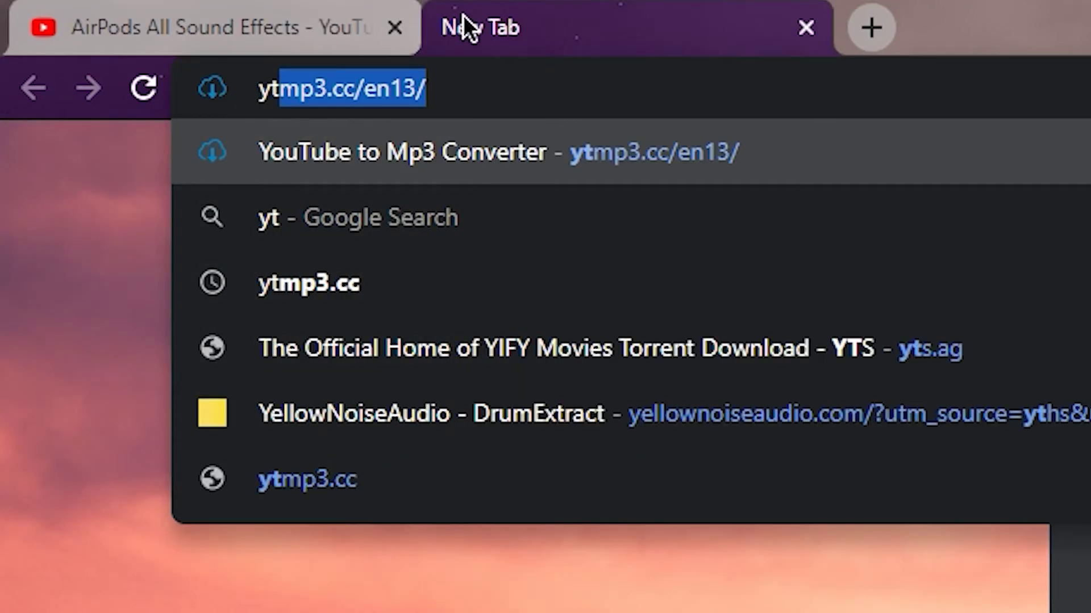
pyautogui.press('Return')
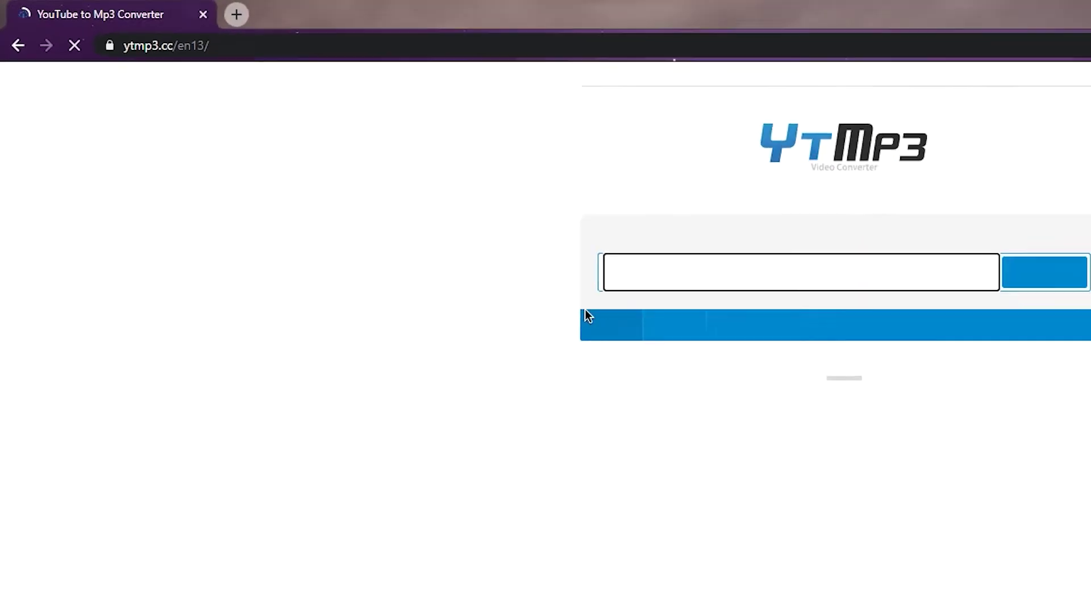
# Paste the video link into ytmp3 and convert it to mp3
pyautogui.rightClick(661, 266)
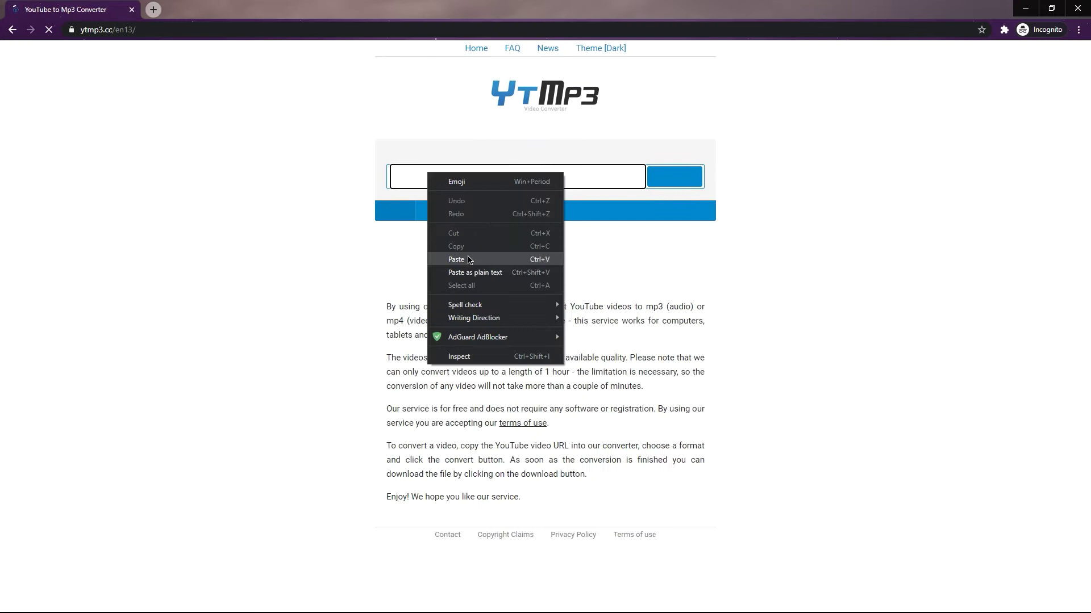
pyautogui.click(703, 407)
pyautogui.click(687, 174)
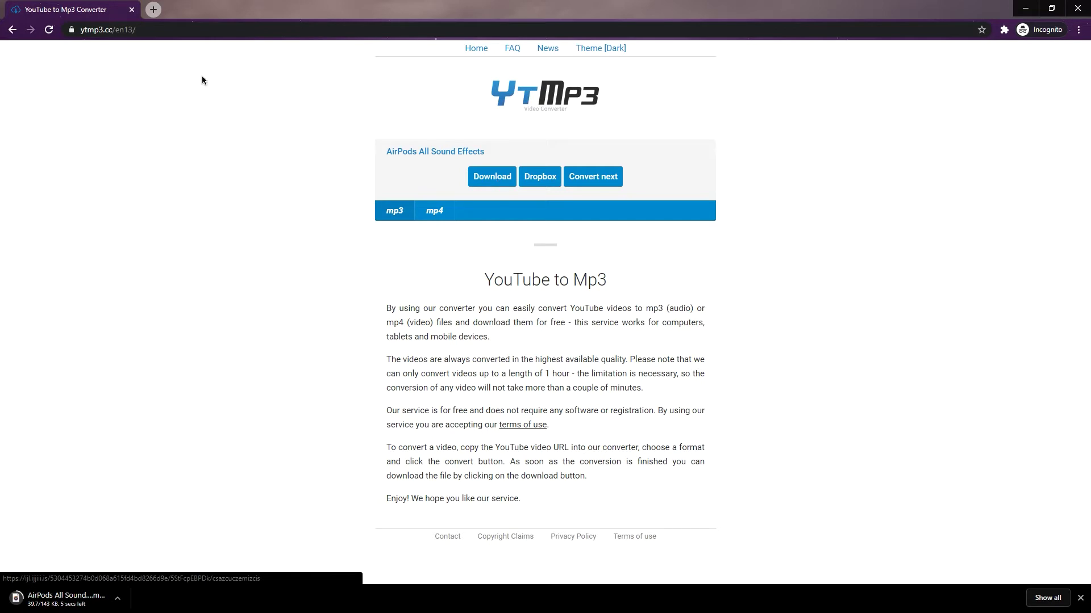
# Go to audiotrimmer.com and upload the downloaded AirPods mp3
pyautogui.click(147, 25)
pyautogui.write('audi')
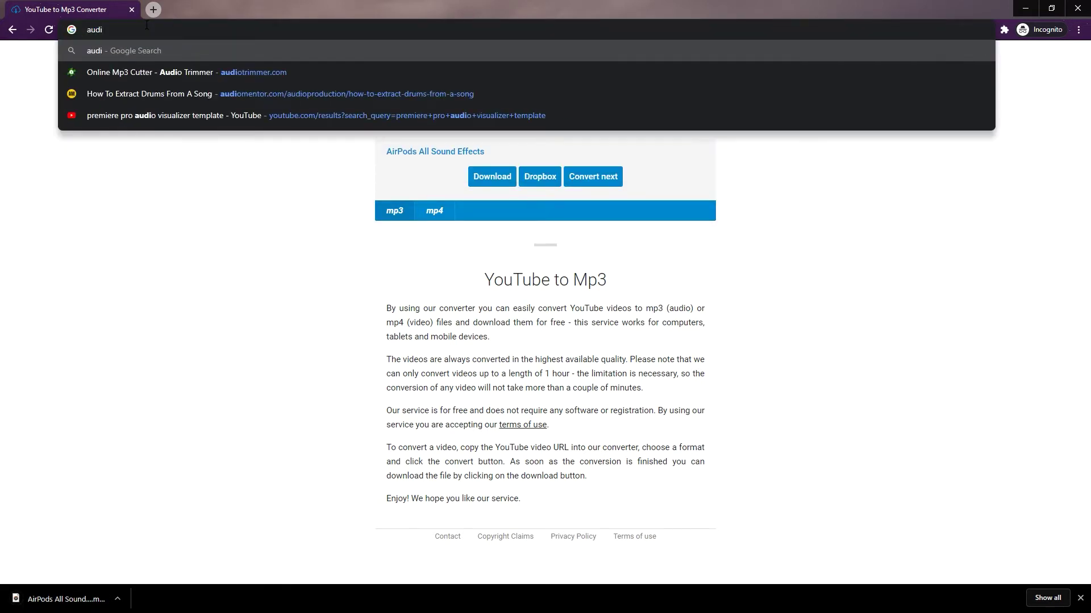
pyautogui.press('Down')
pyautogui.press('Return')
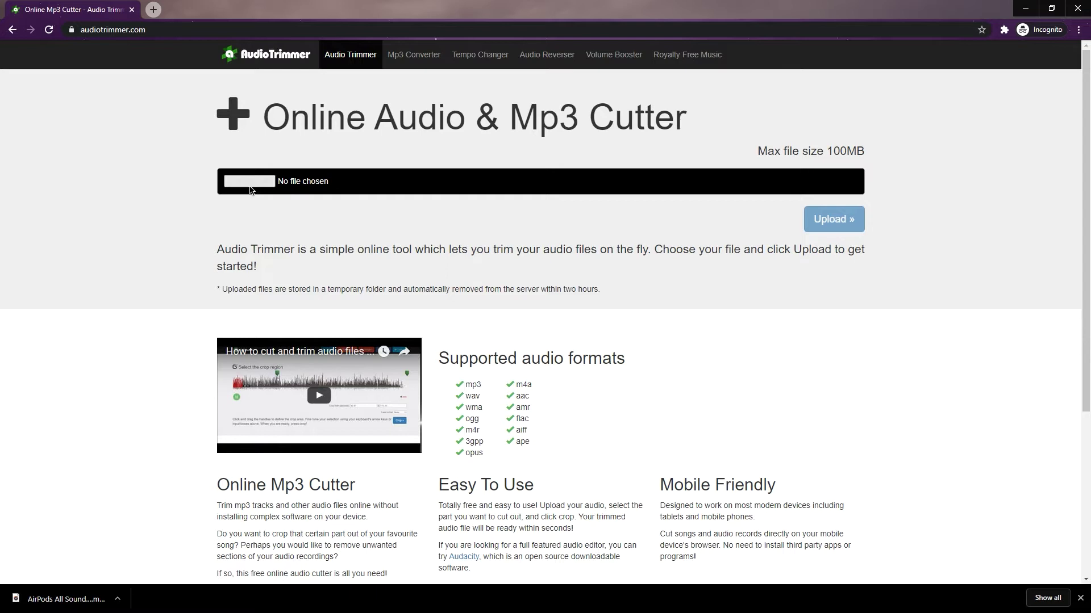
pyautogui.click(251, 189)
pyautogui.doubleClick(197, 86)
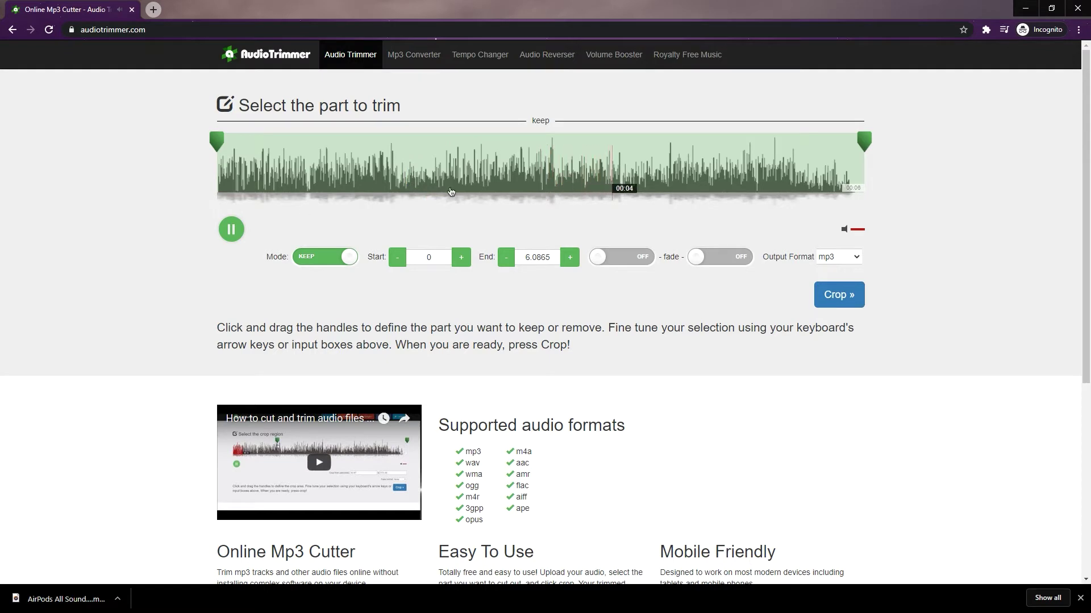
# Set the kept range to 0.45–1.74 seconds, keep mp3 output, and crop
pyautogui.click(446, 142)
pyautogui.moveTo(863, 142); pyautogui.dragTo(377, 142)
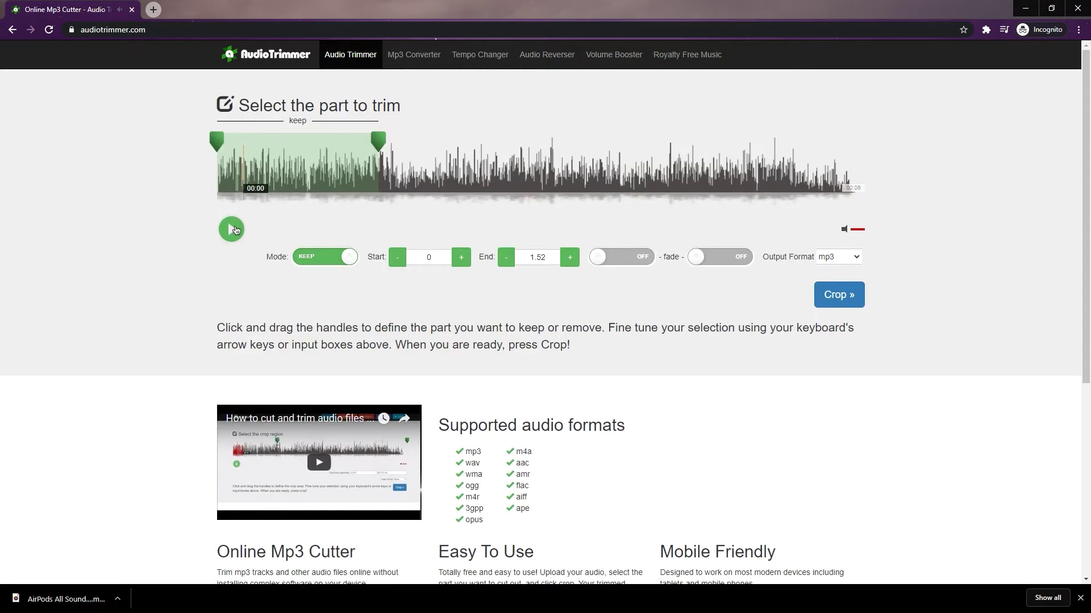
pyautogui.moveTo(217, 142); pyautogui.dragTo(267, 142)
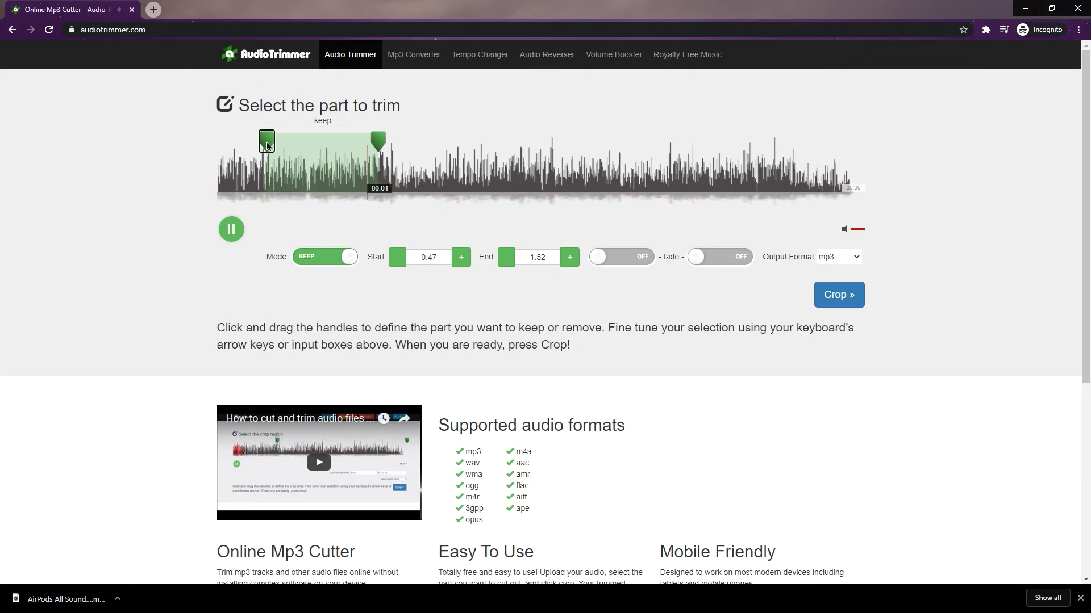
pyautogui.moveTo(271, 142); pyautogui.dragTo(265, 142)
pyautogui.moveTo(377, 142); pyautogui.dragTo(401, 142)
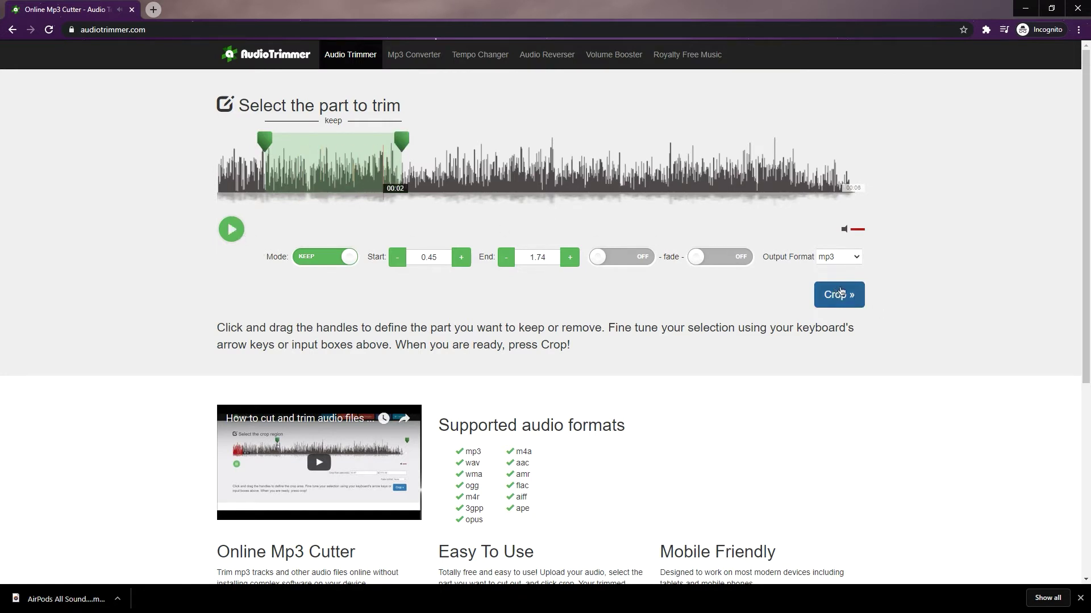
pyautogui.click(848, 261)
pyautogui.click(848, 264)
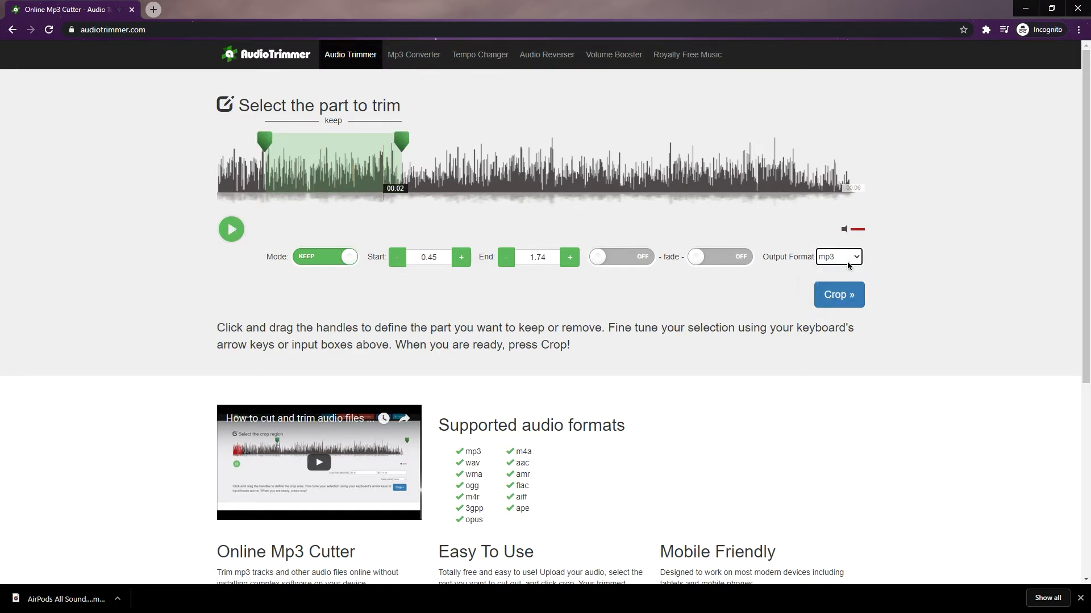
pyautogui.click(834, 294)
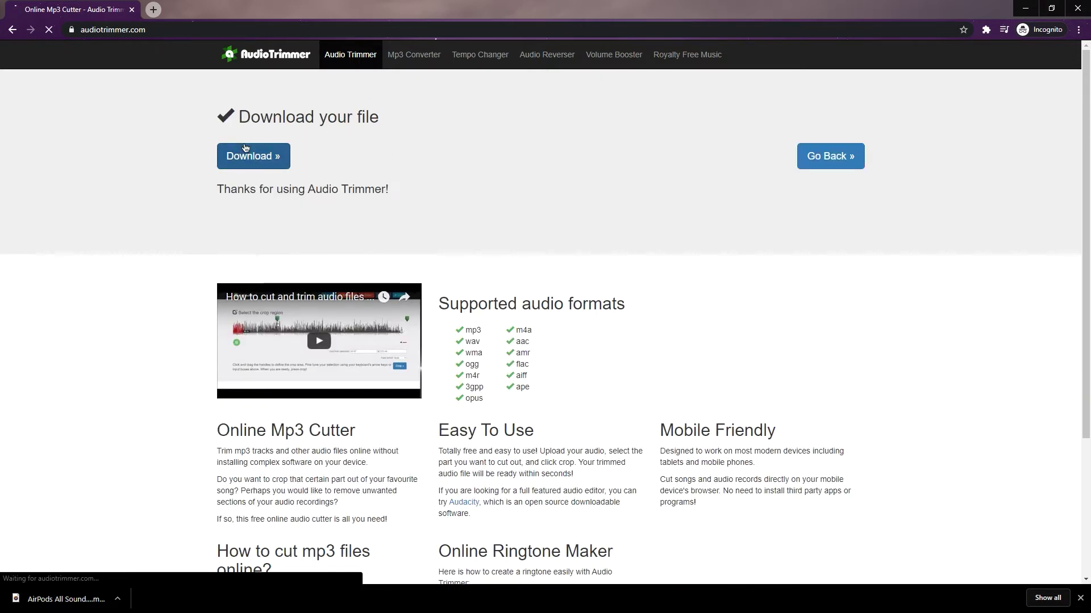
# Download the first trimmed clip and return to the editor, moving the range to 1.74–4.5 s
pyautogui.click(244, 149)
pyautogui.click(813, 157)
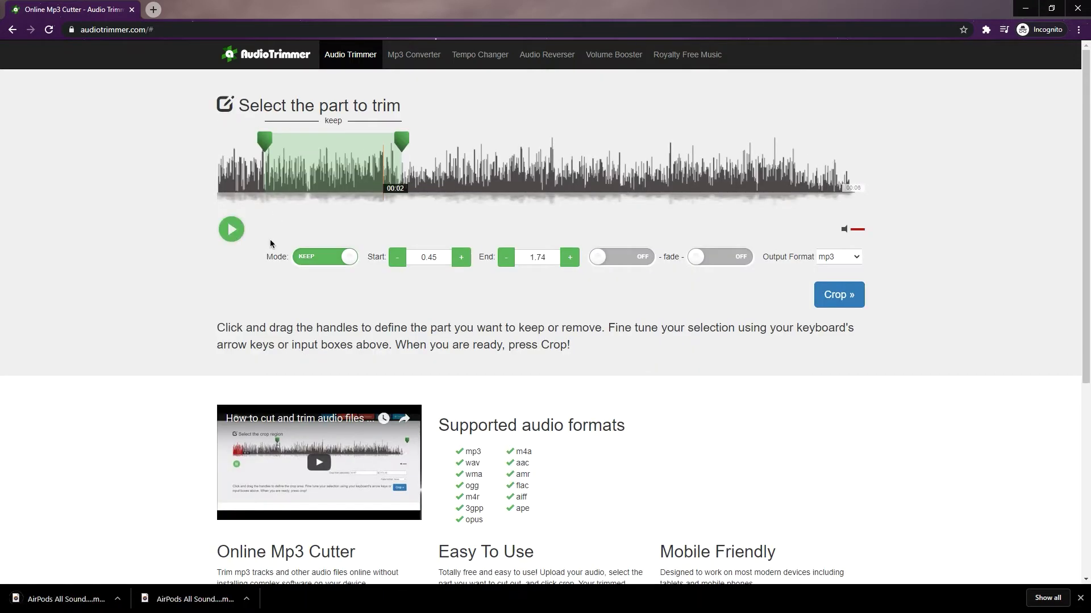
pyautogui.moveTo(402, 142); pyautogui.dragTo(696, 142)
pyautogui.moveTo(264, 142); pyautogui.dragTo(402, 142)
# Narrow the second clip to 2.47–3.47 seconds, preview it, crop, and download it
pyautogui.click(232, 230)
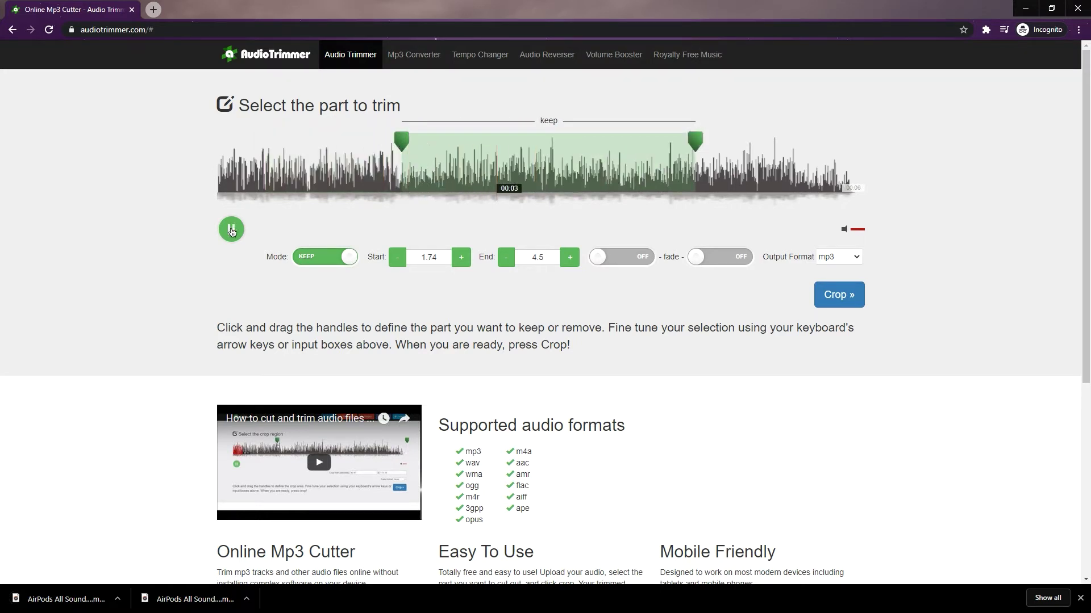
pyautogui.moveTo(400, 142); pyautogui.dragTo(479, 142)
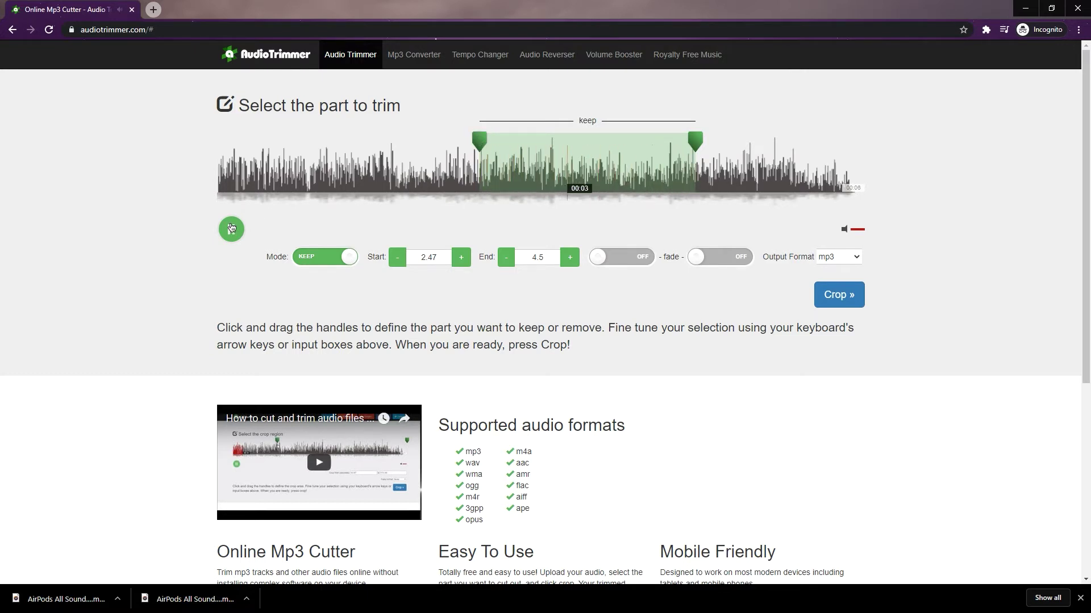
pyautogui.click(231, 228)
pyautogui.moveTo(692, 138); pyautogui.dragTo(586, 141)
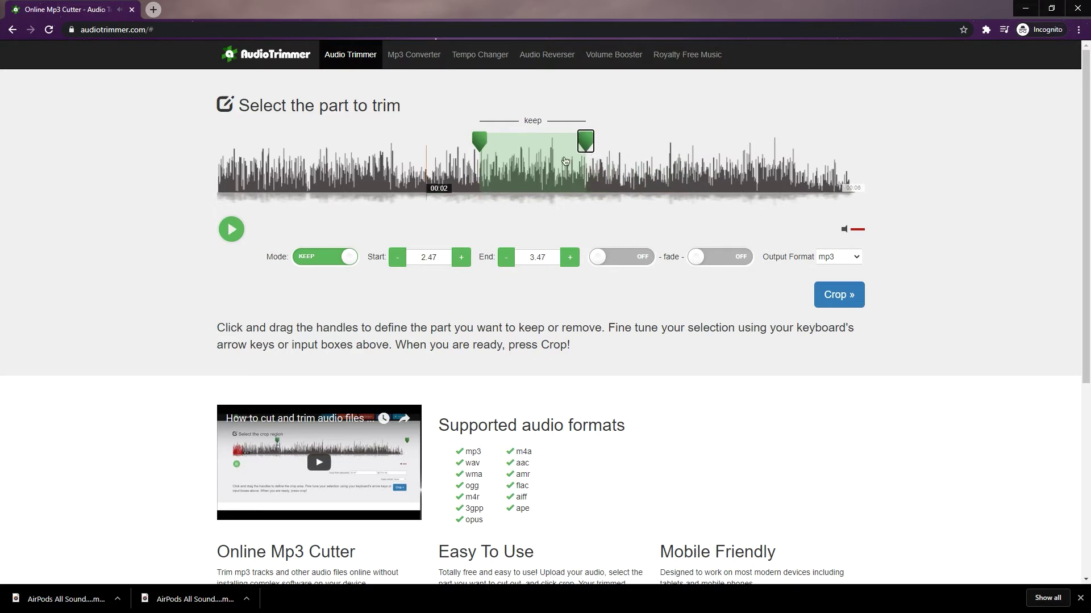
pyautogui.click(230, 235)
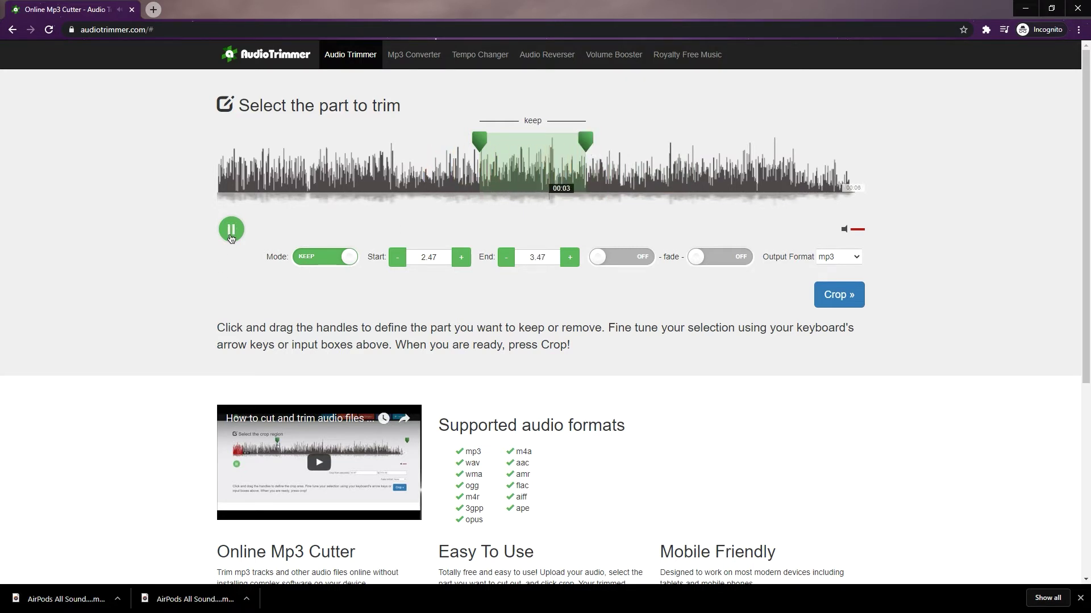
pyautogui.click(840, 296)
pyautogui.click(253, 157)
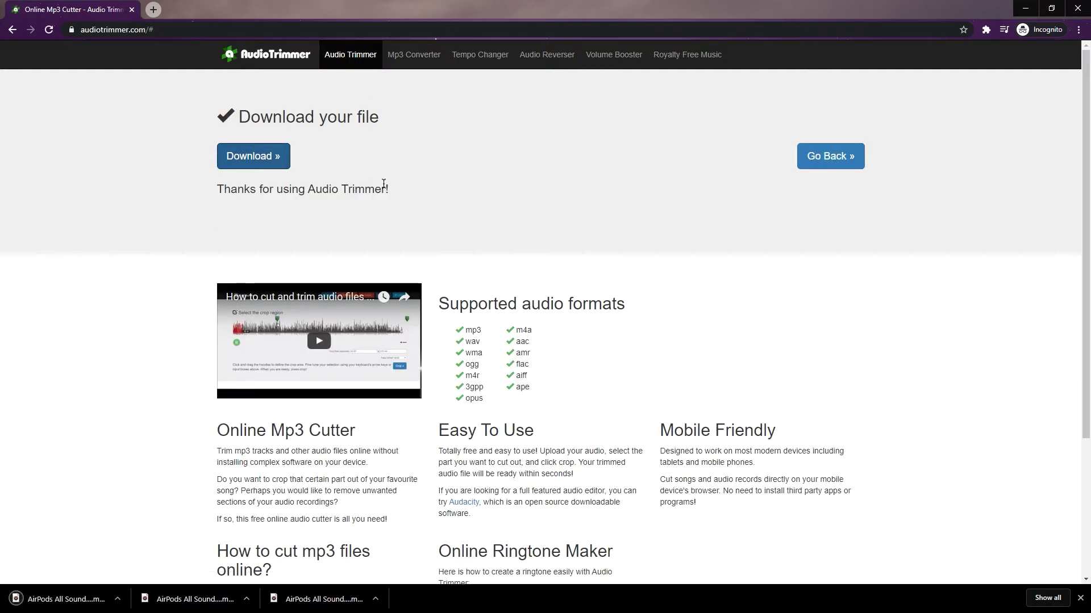
# On online-audio-converter.com, set the output to wav at Extra High, 96 kHz quality
pyautogui.click(152, 31)
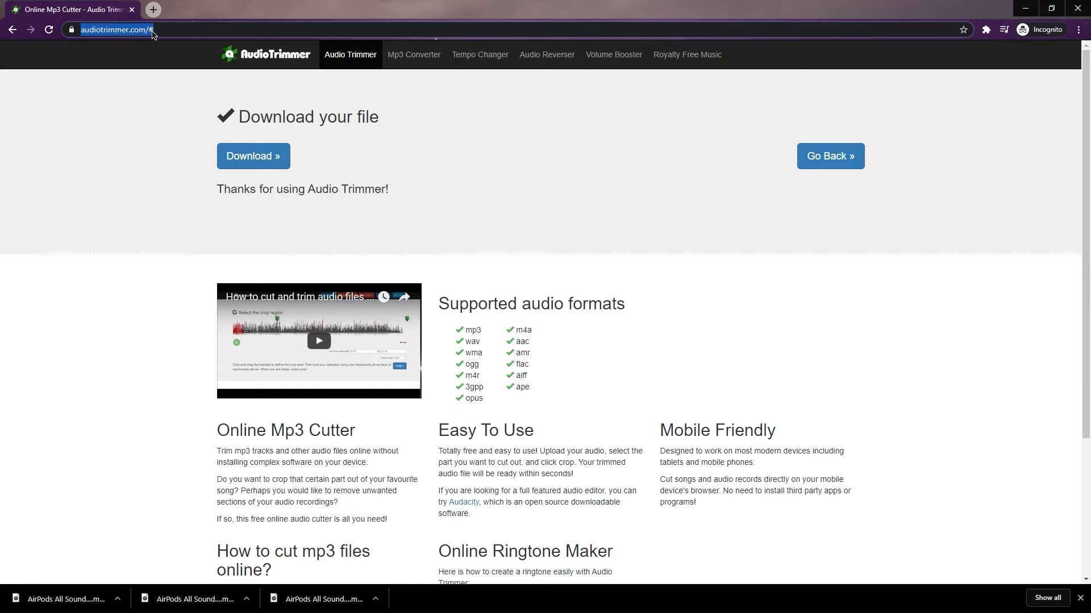
pyautogui.write('mp3 ')
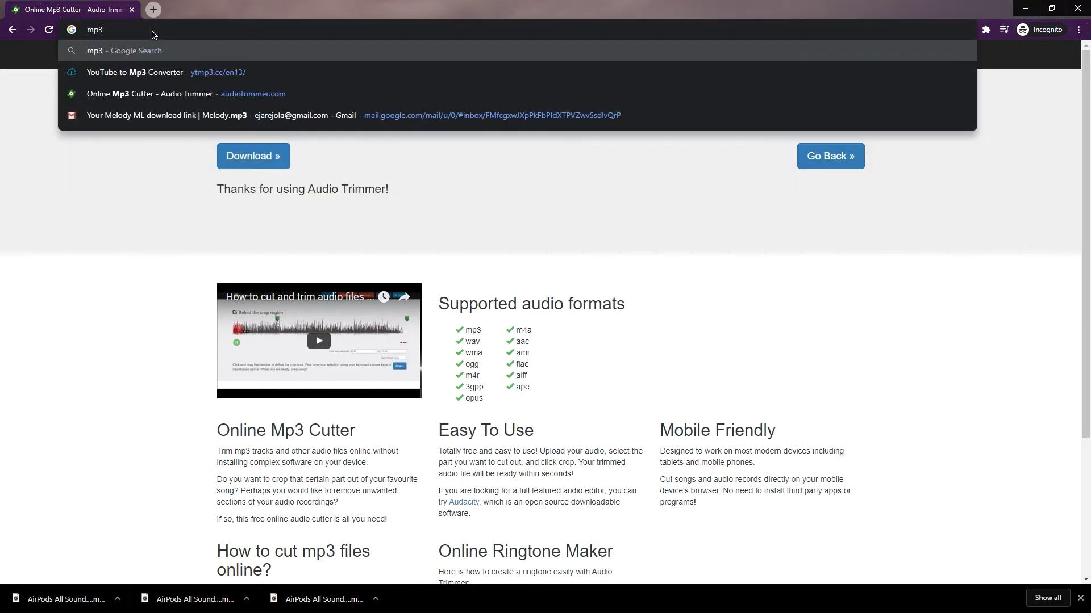
pyautogui.write('to wa')
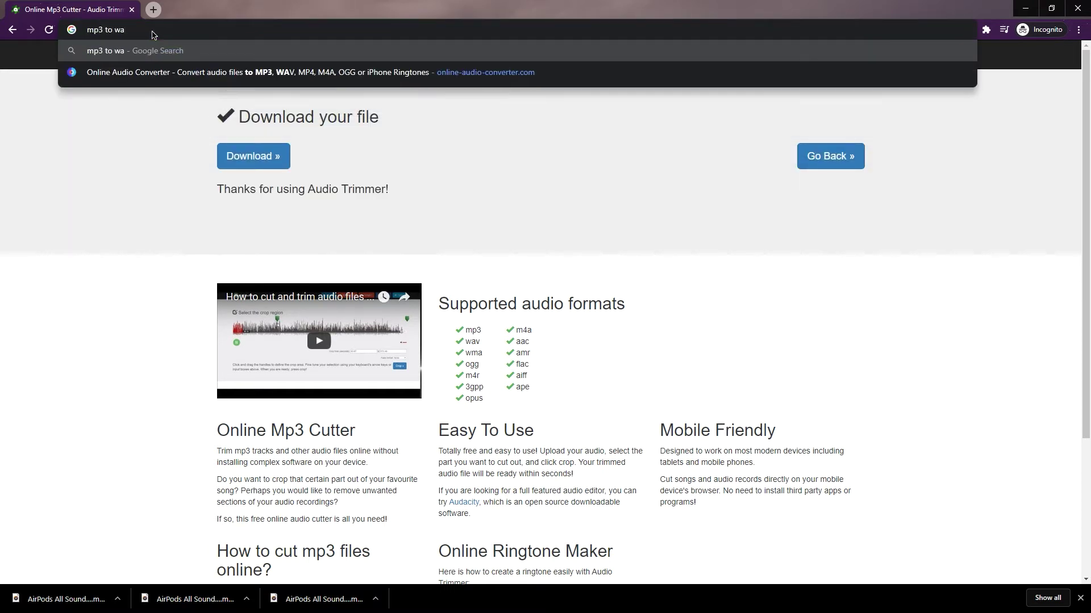
pyautogui.press('Down')
pyautogui.press('Return')
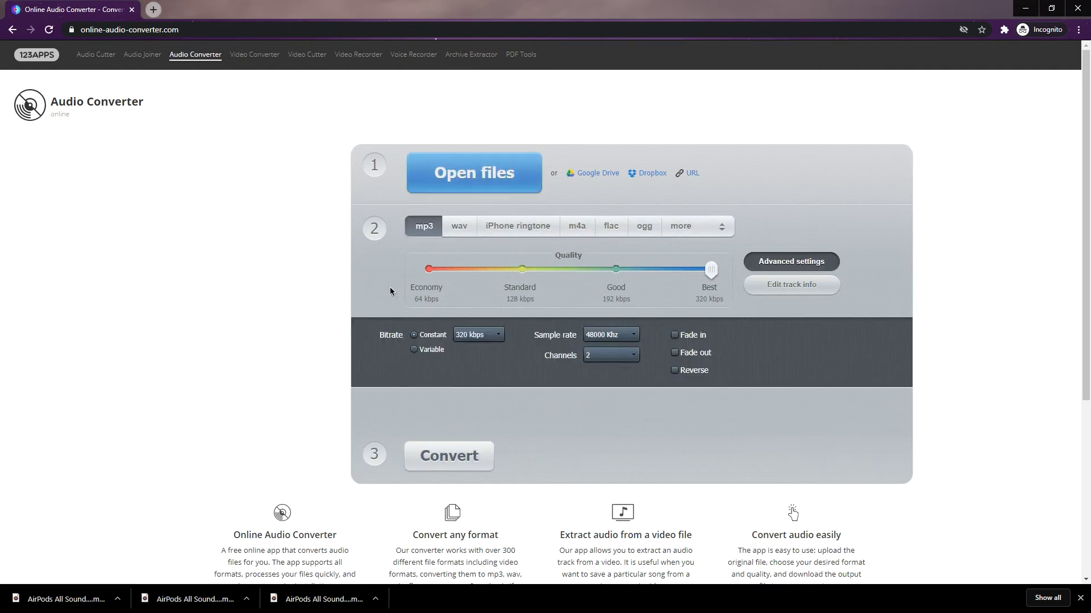
pyautogui.click(459, 226)
pyautogui.click(522, 269)
pyautogui.click(616, 269)
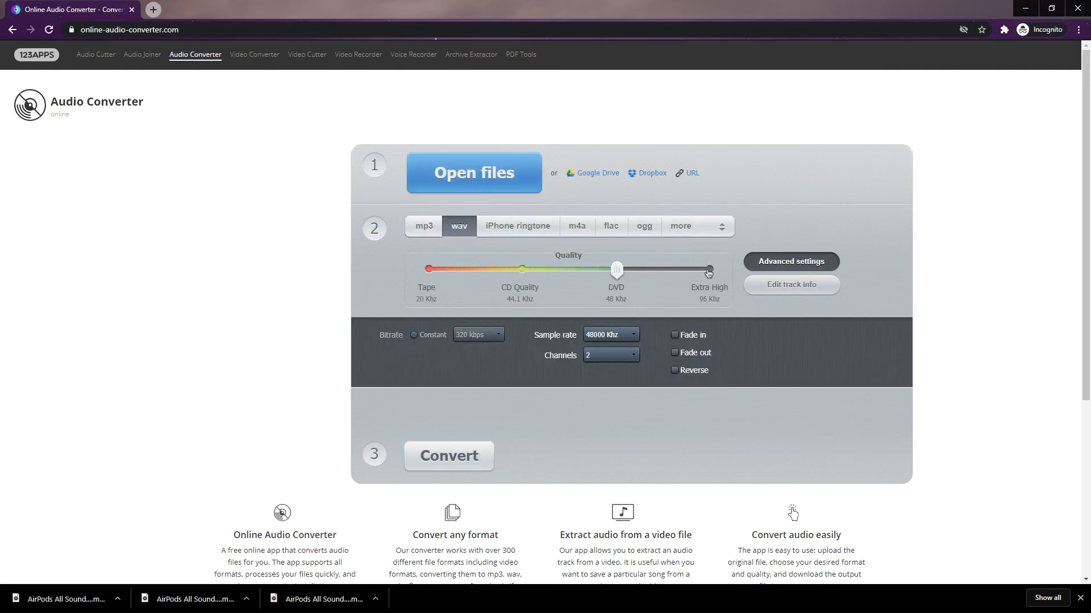
pyautogui.click(709, 271)
# Add both trimmed AirPods clips, convert them to wav, and download the result
pyautogui.moveTo(169, 594); pyautogui.dragTo(467, 172)
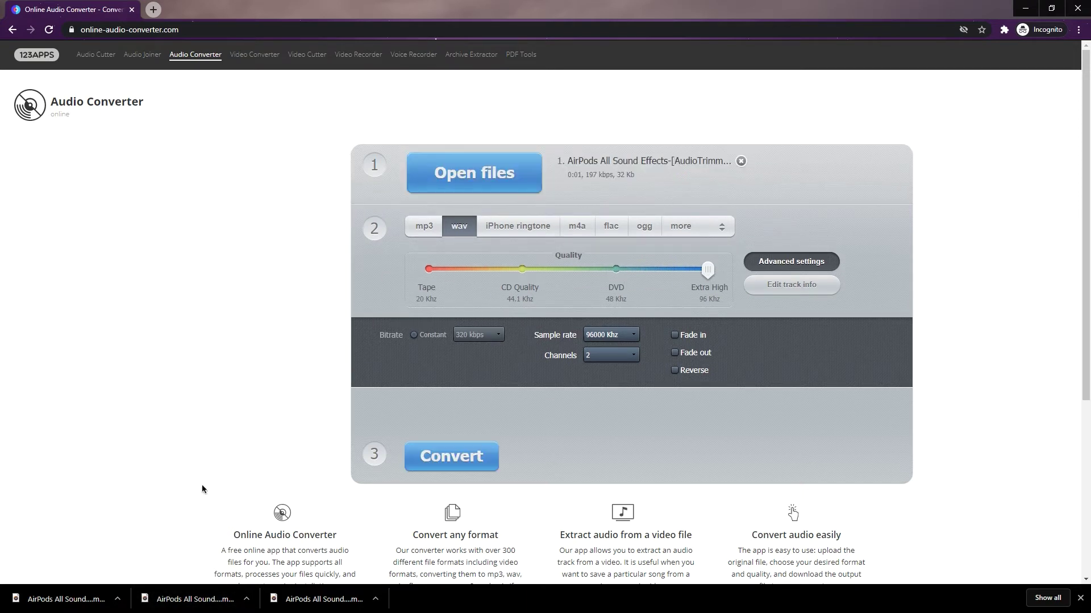
pyautogui.moveTo(84, 594); pyautogui.dragTo(489, 192)
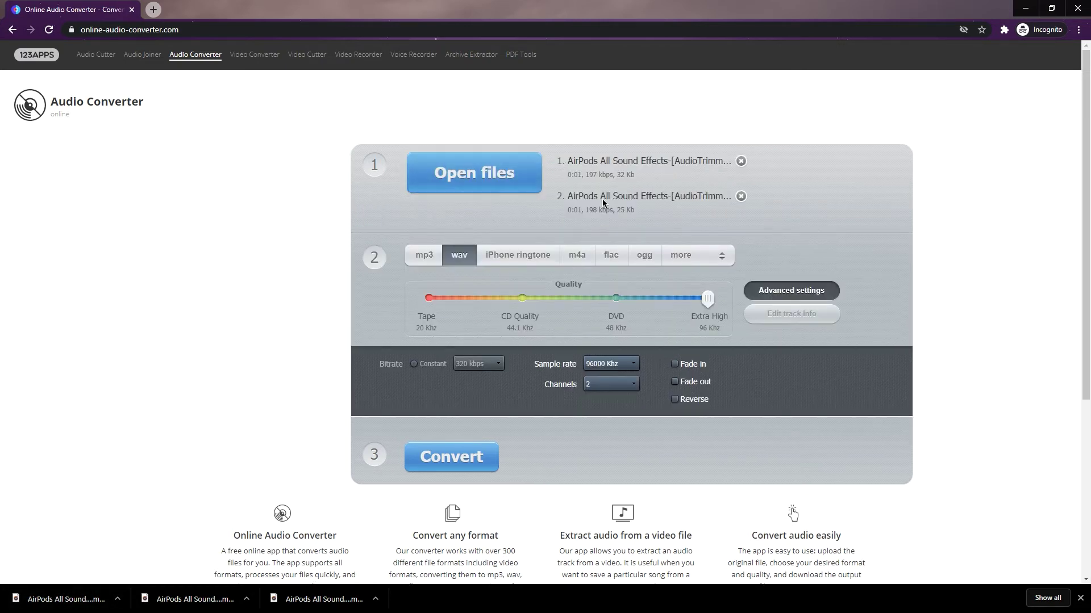
pyautogui.click(451, 457)
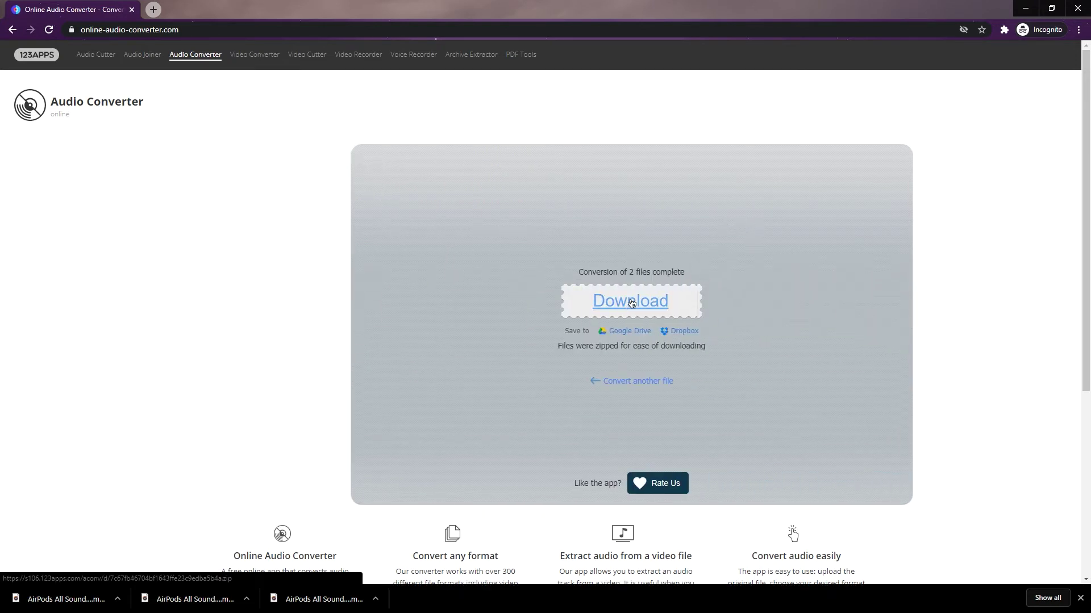
pyautogui.click(632, 303)
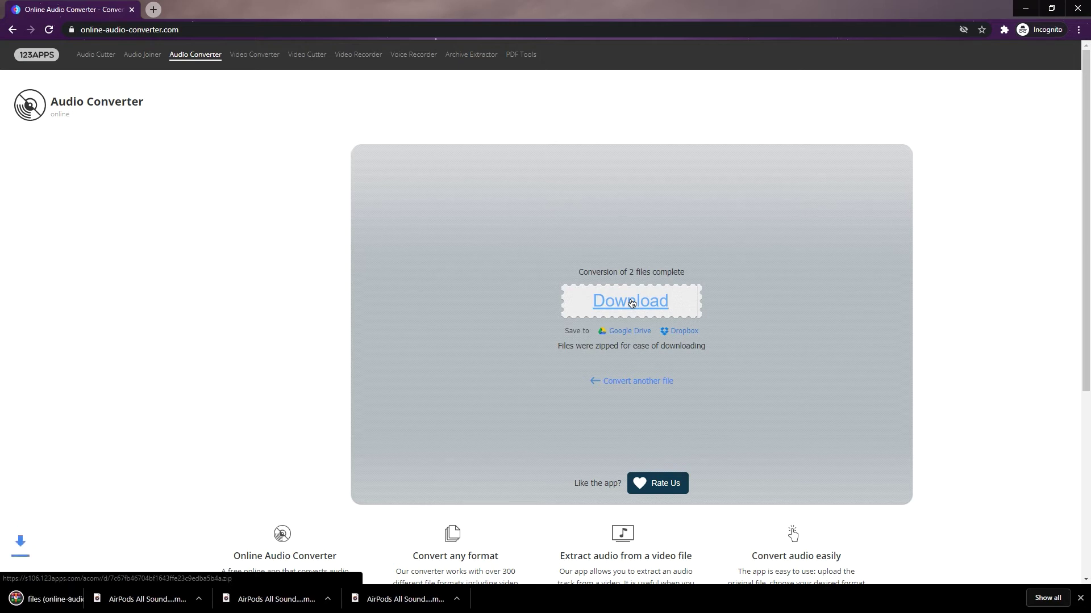
# Open the downloaded zip in WinRAR and extract both WAV clips onto the desktop
pyautogui.click(1027, 5)
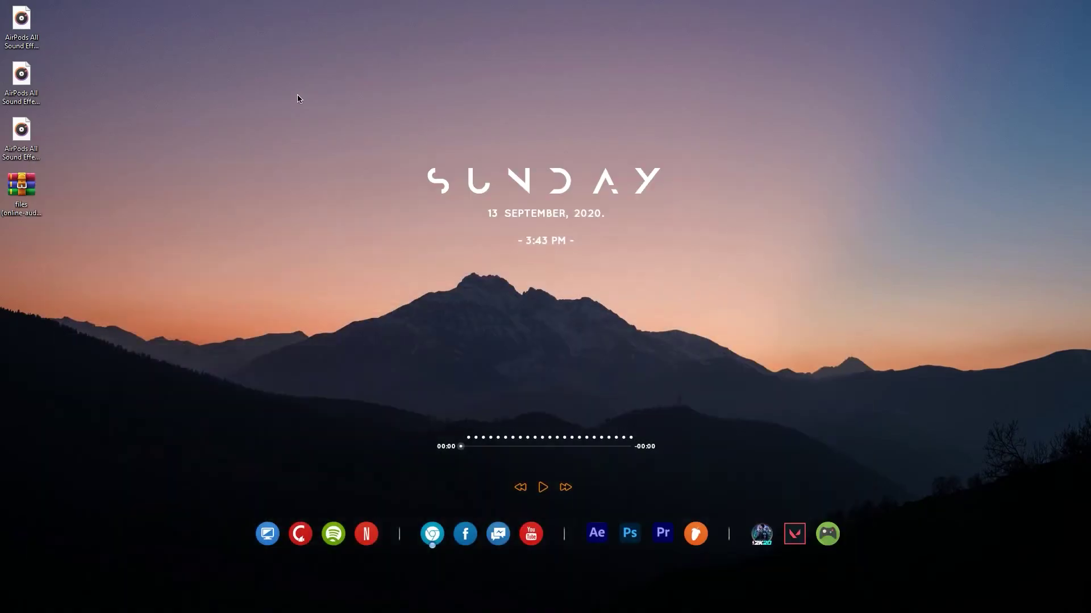
pyautogui.doubleClick(21, 187)
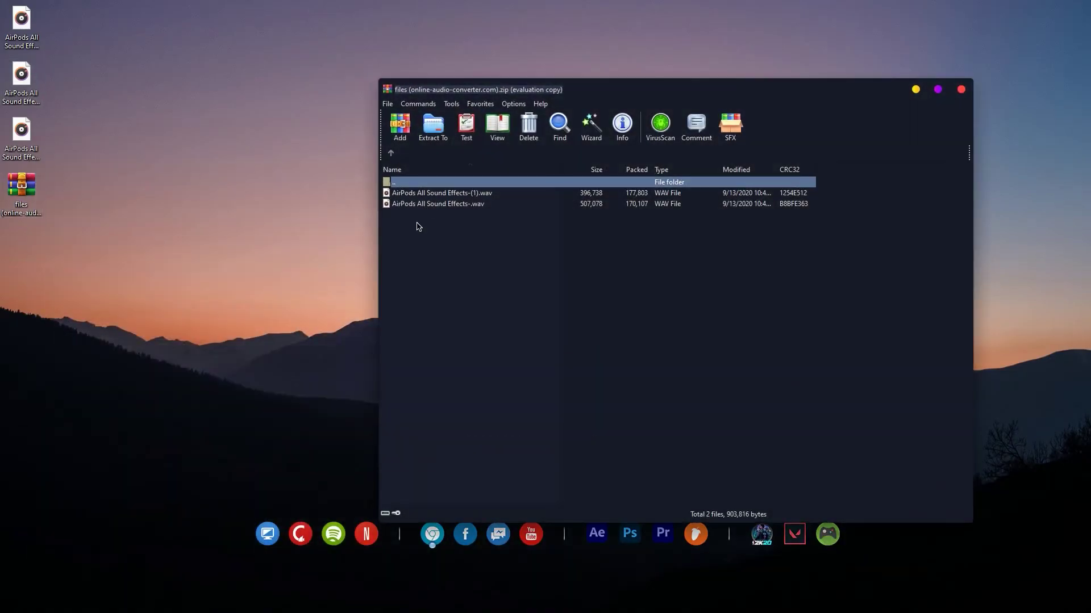
pyautogui.moveTo(419, 222); pyautogui.dragTo(153, 171)
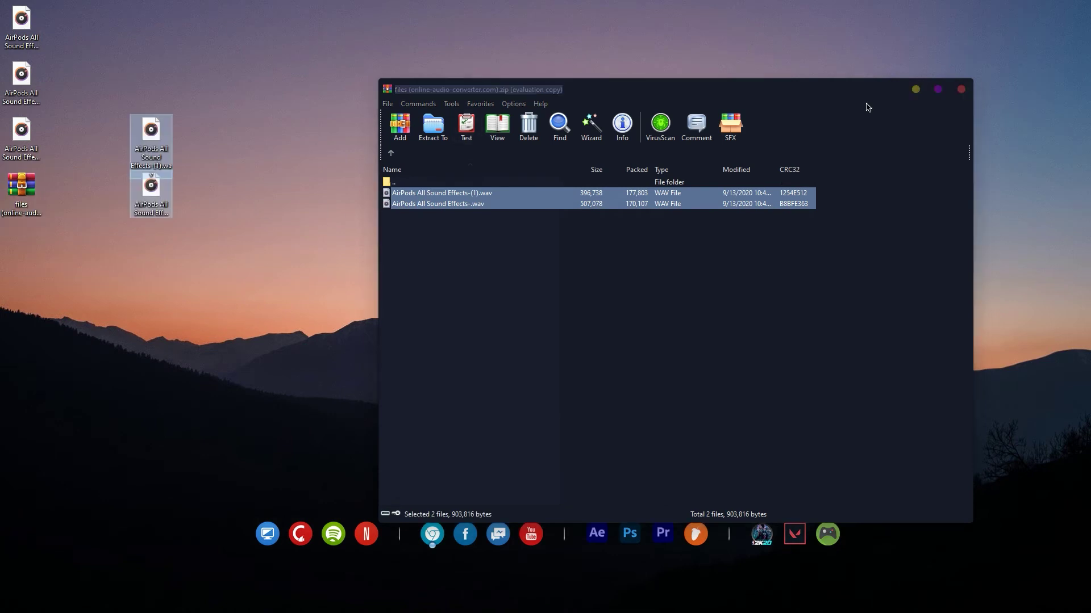
pyautogui.click(960, 89)
pyautogui.click(151, 133)
# Rename the first extracted clip to Connected.wav, keeping the .wav extension
pyautogui.press('F2')
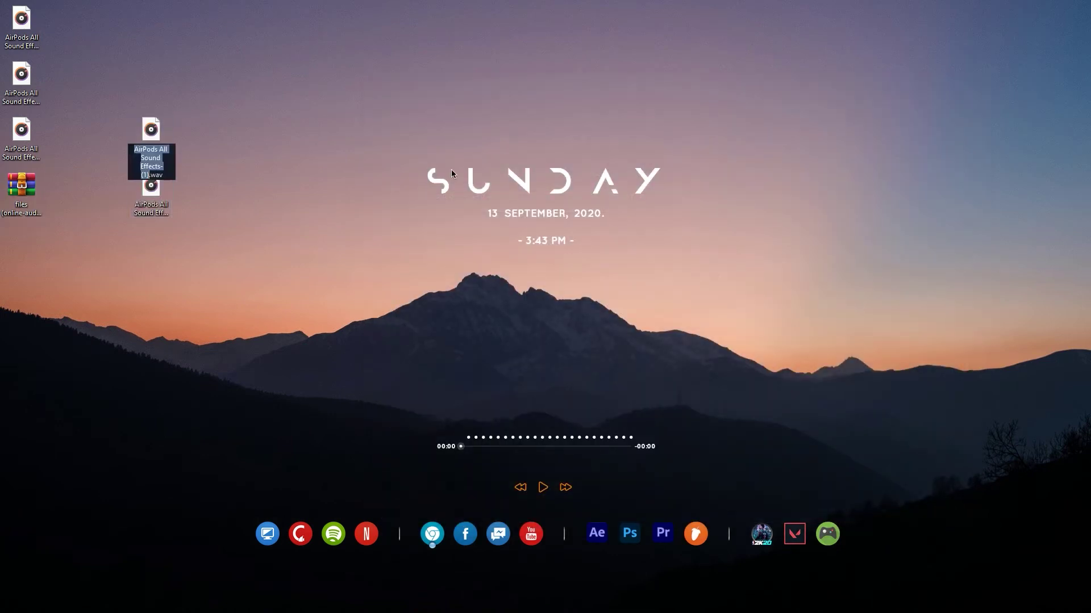
pyautogui.write('cted')
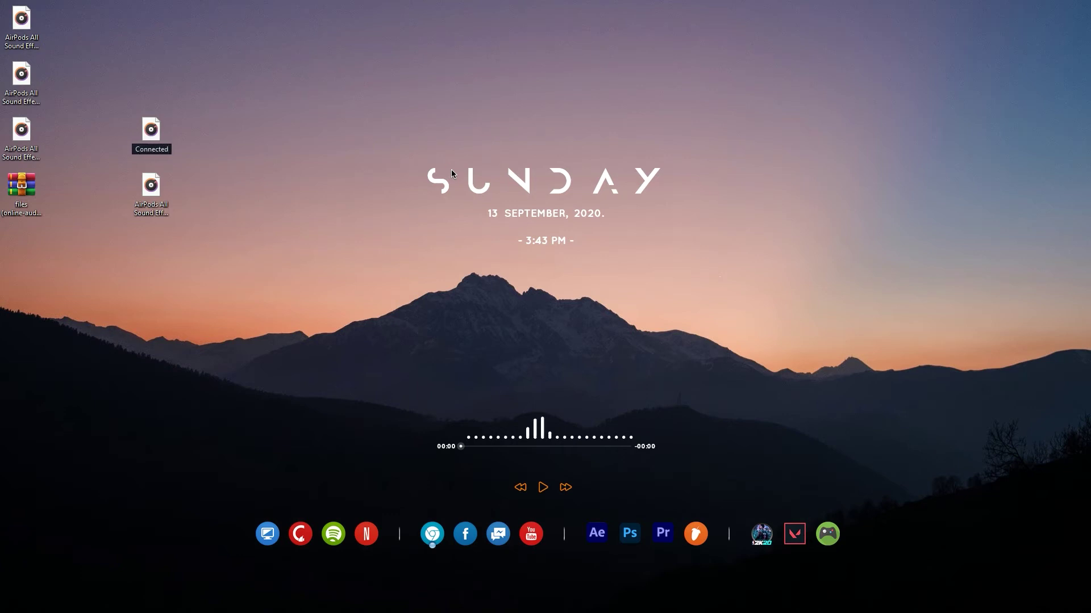
pyautogui.press('Return')
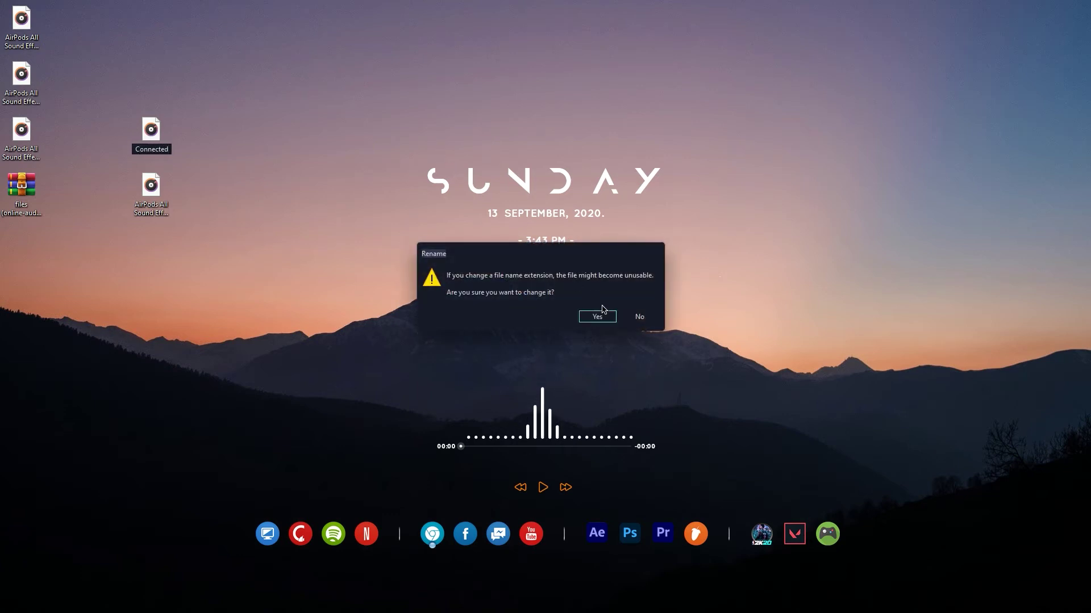
pyautogui.click(639, 316)
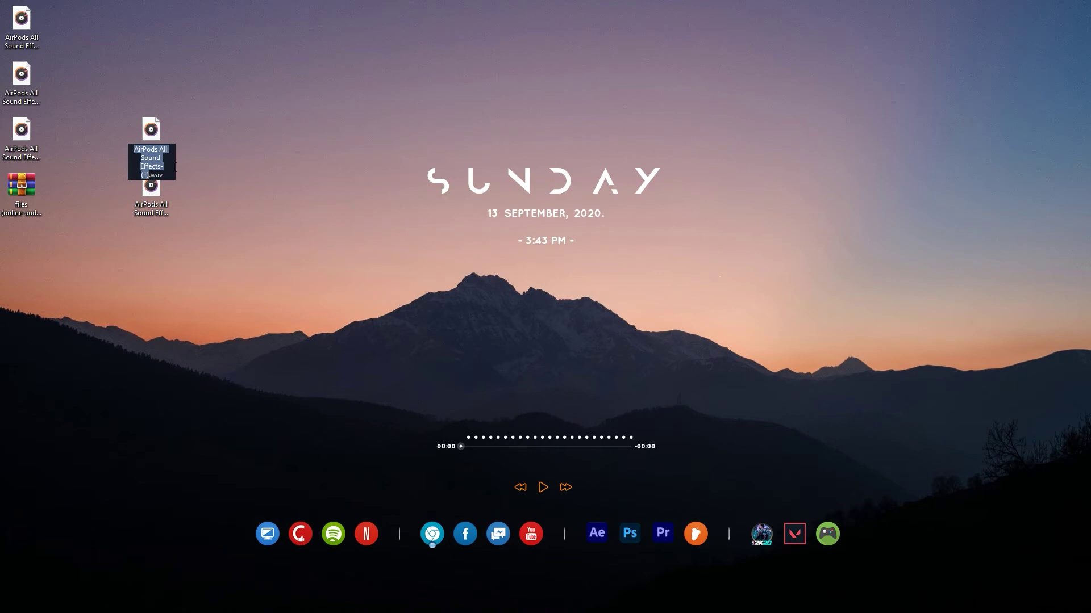
pyautogui.write('Connected')
pyautogui.press('Return')
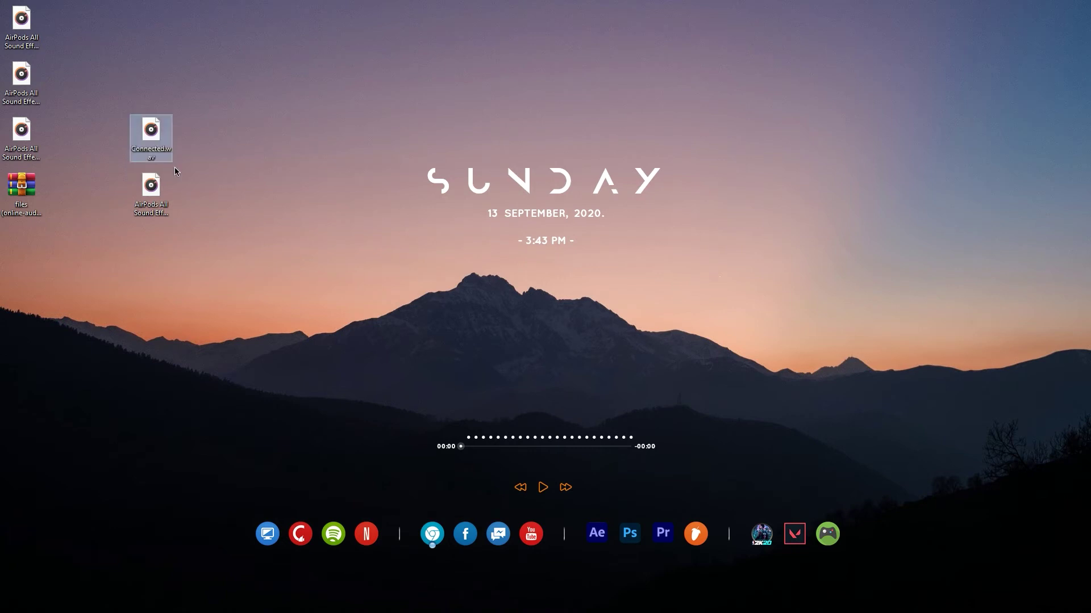
# Rename the second extracted clip to Disconnected.wav
pyautogui.click(138, 208)
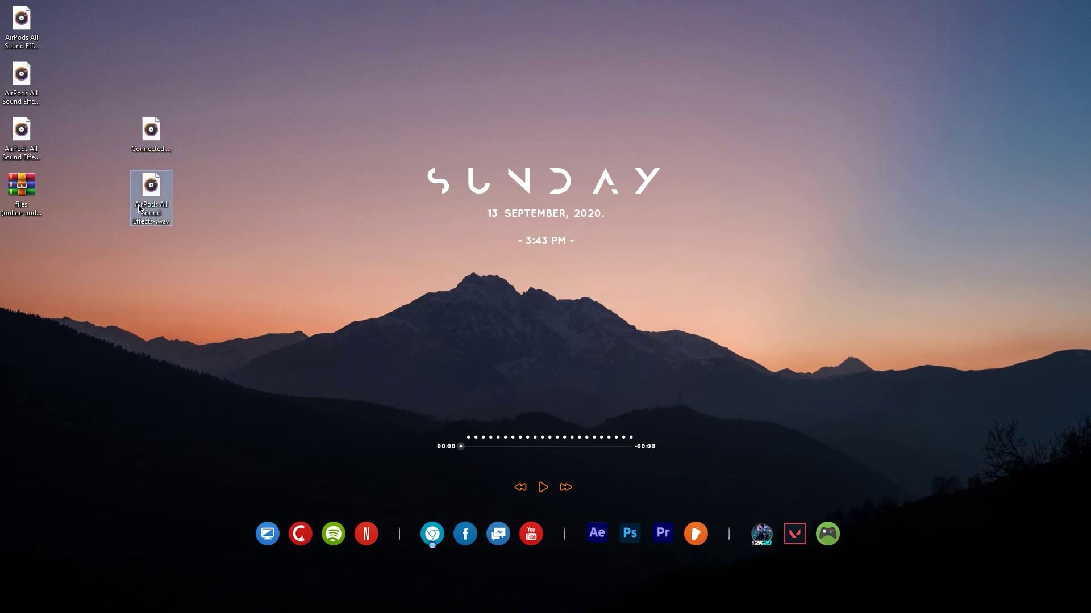
pyautogui.press('F2')
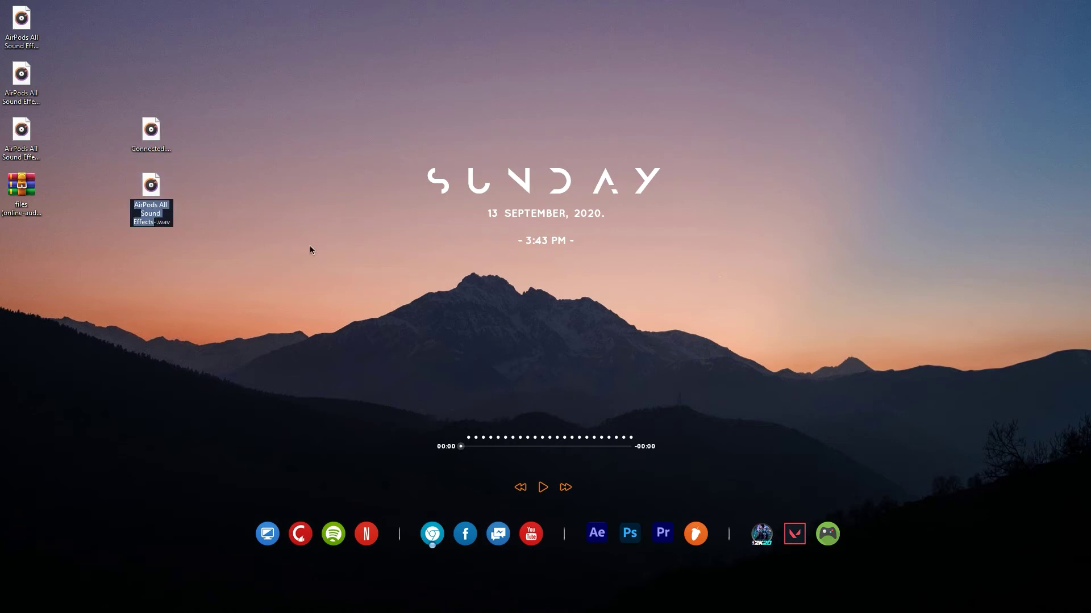
pyautogui.press('Right')
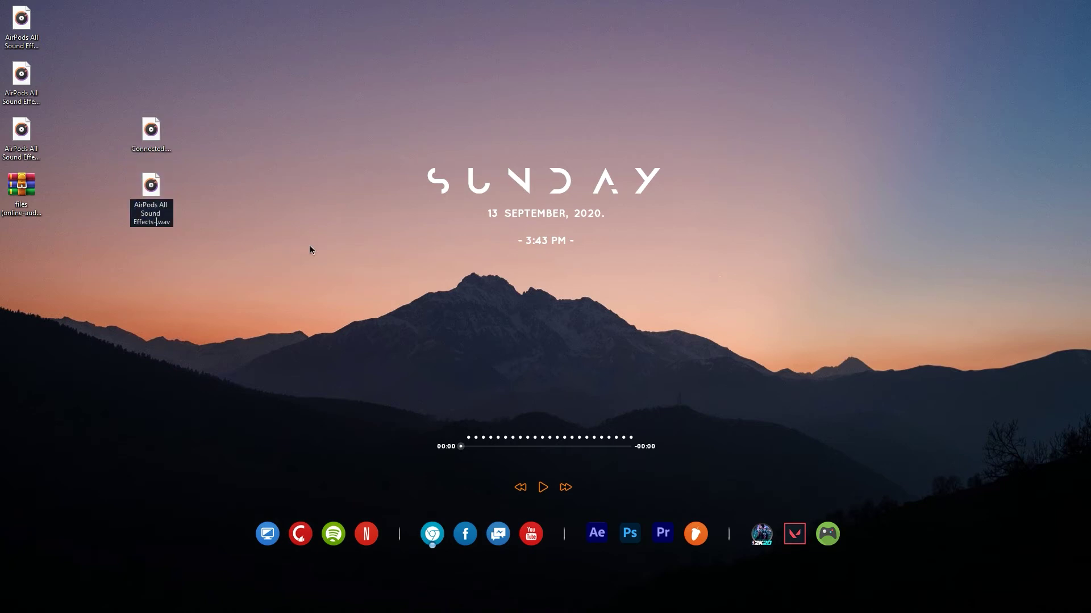
pyautogui.press('BackSpace')
pyautogui.press('BackSpace')
pyautogui.press('BackSpace')
pyautogui.press('BackSpace')
pyautogui.press('BackSpace')
pyautogui.press('BackSpace')
pyautogui.press('BackSpace')
pyautogui.press('BackSpace')
pyautogui.press('BackSpace')
pyautogui.press('BackSpace')
pyautogui.press('BackSpace')
pyautogui.press('BackSpace')
pyautogui.press('BackSpace')
pyautogui.press('BackSpace')
pyautogui.press('BackSpace')
pyautogui.press('BackSpace')
pyautogui.press('BackSpace')
pyautogui.press('BackSpace')
pyautogui.press('BackSpace')
pyautogui.press('BackSpace')
pyautogui.press('BackSpace')
pyautogui.write('C')
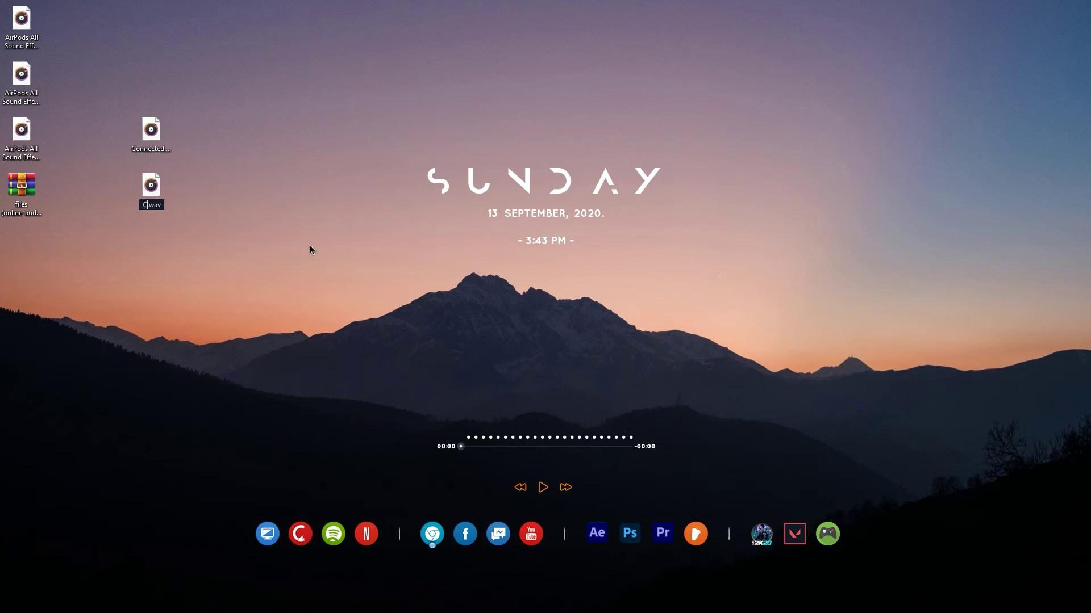
pyautogui.write('iscon')
pyautogui.write('nected')
pyautogui.press('Return')
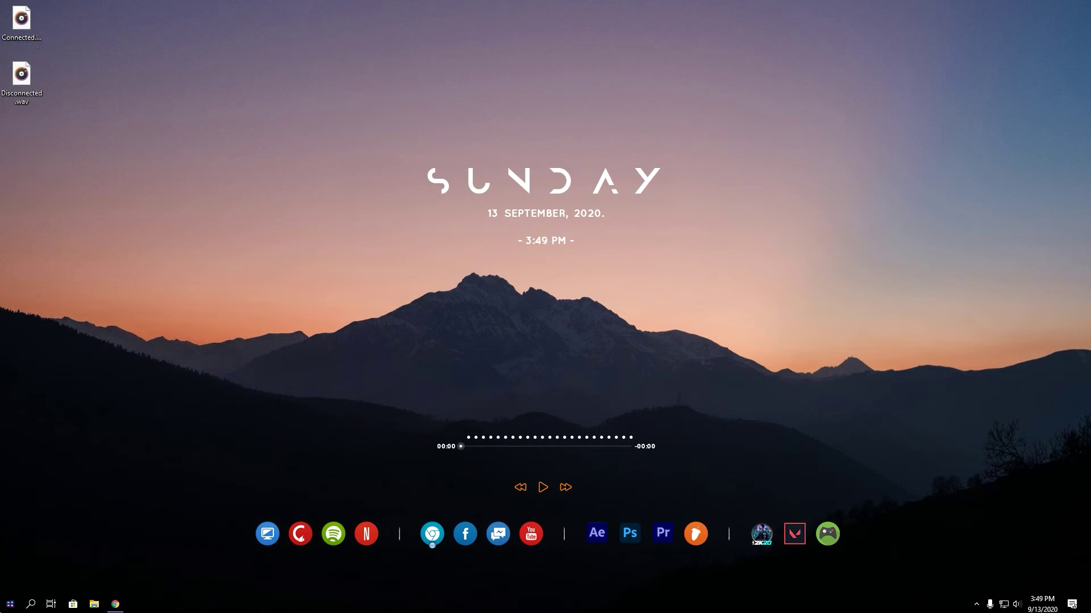
# Search 'sound' from Start and open the classic Sound Control Panel from Sound settings
pyautogui.press('super')
pyautogui.write('sound')
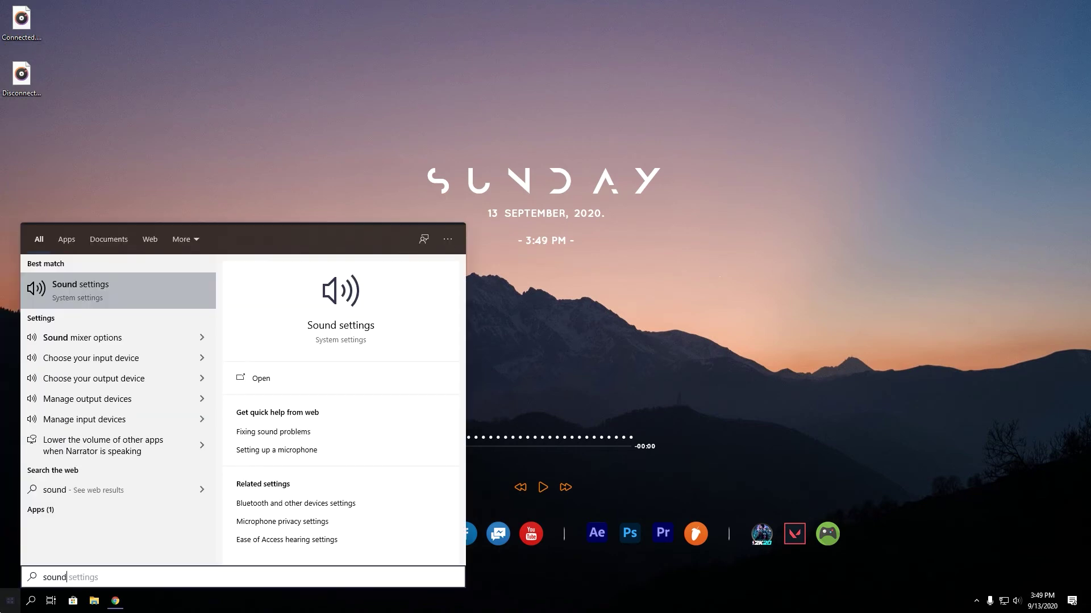
pyautogui.press('Return')
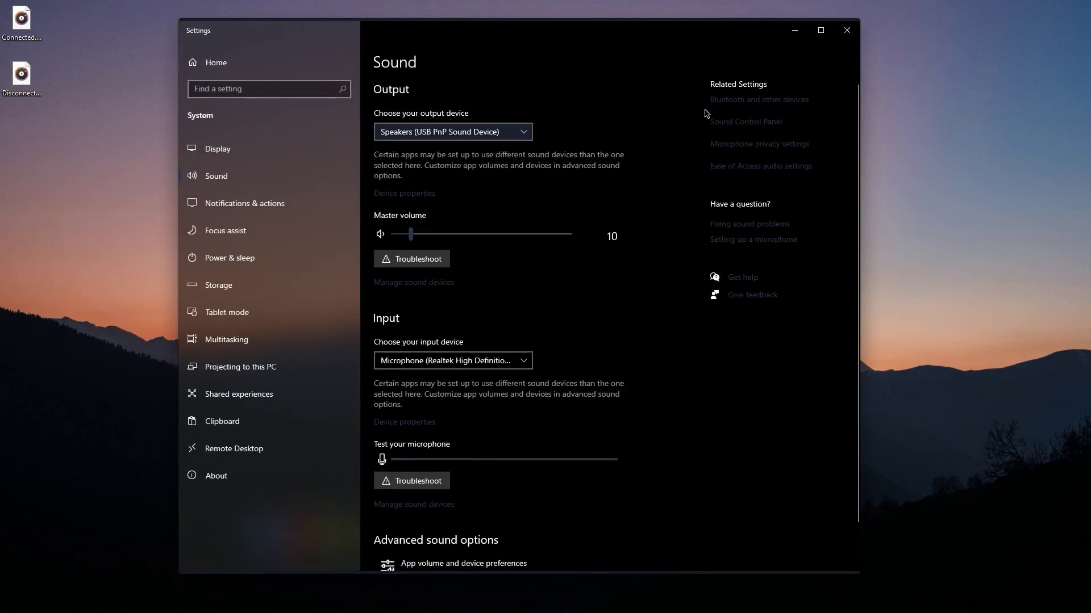
pyautogui.click(847, 32)
pyautogui.moveTo(183, 77); pyautogui.dragTo(269, 86)
# On the Sounds tab, locate Device Connect and Device Disconnect and test their current sounds
pyautogui.click(232, 101)
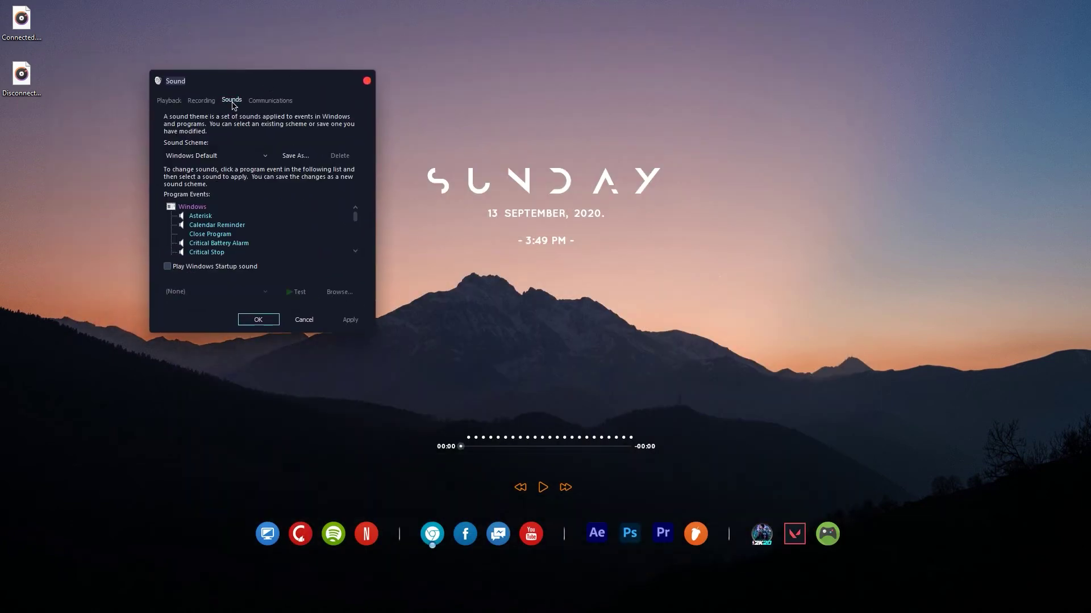
pyautogui.scroll(-2, 207, 237)
pyautogui.click(216, 226)
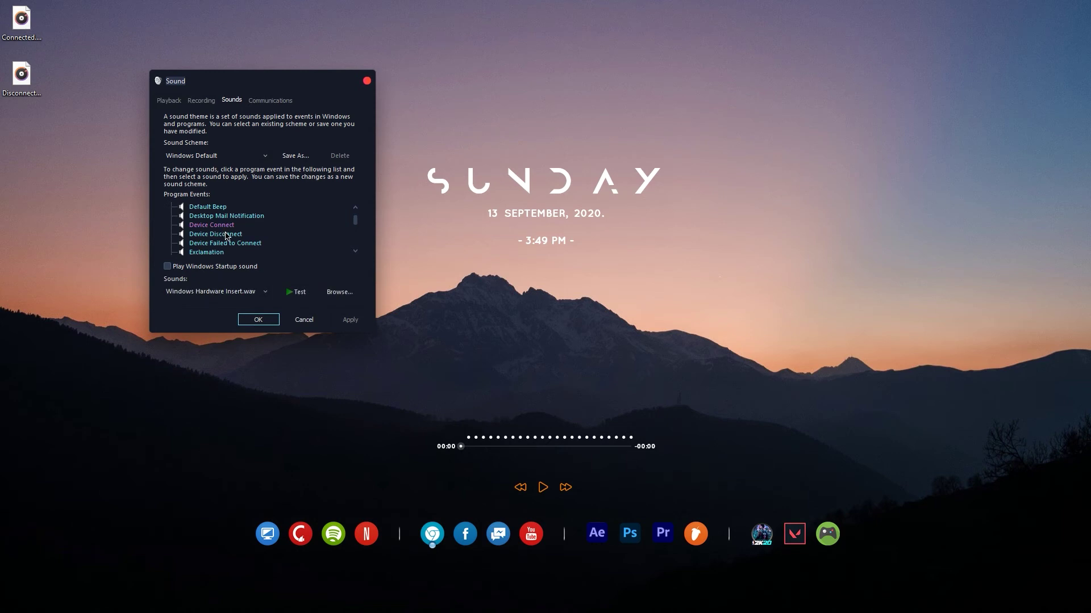
pyautogui.click(301, 294)
pyautogui.click(224, 225)
# Copy Connected.wav into Windows\Media and assign it to the Device Connect event
pyautogui.click(339, 292)
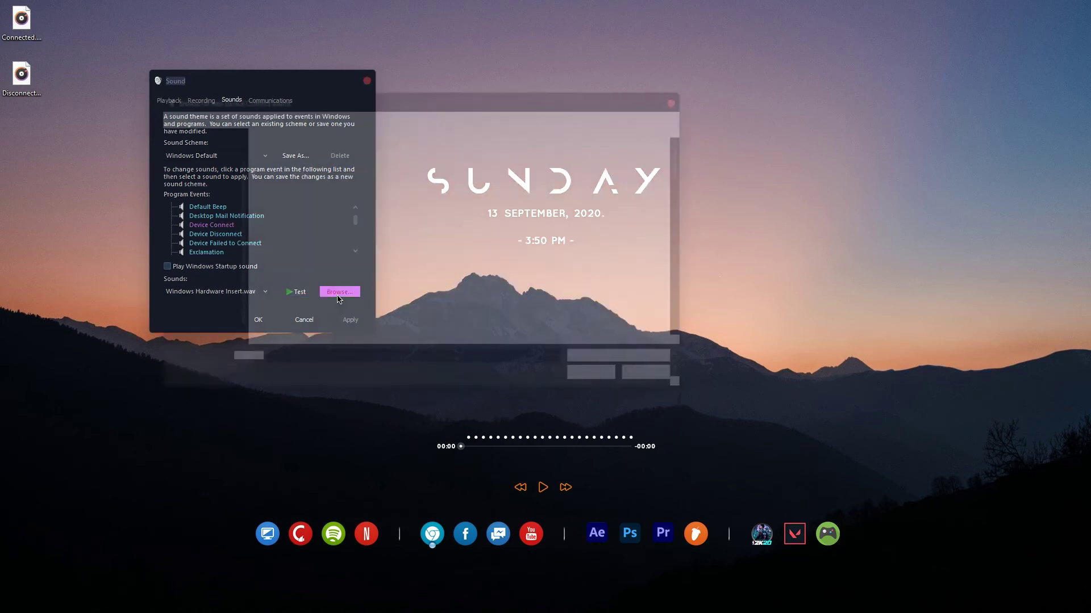
pyautogui.moveTo(25, 158); pyautogui.dragTo(248, 179)
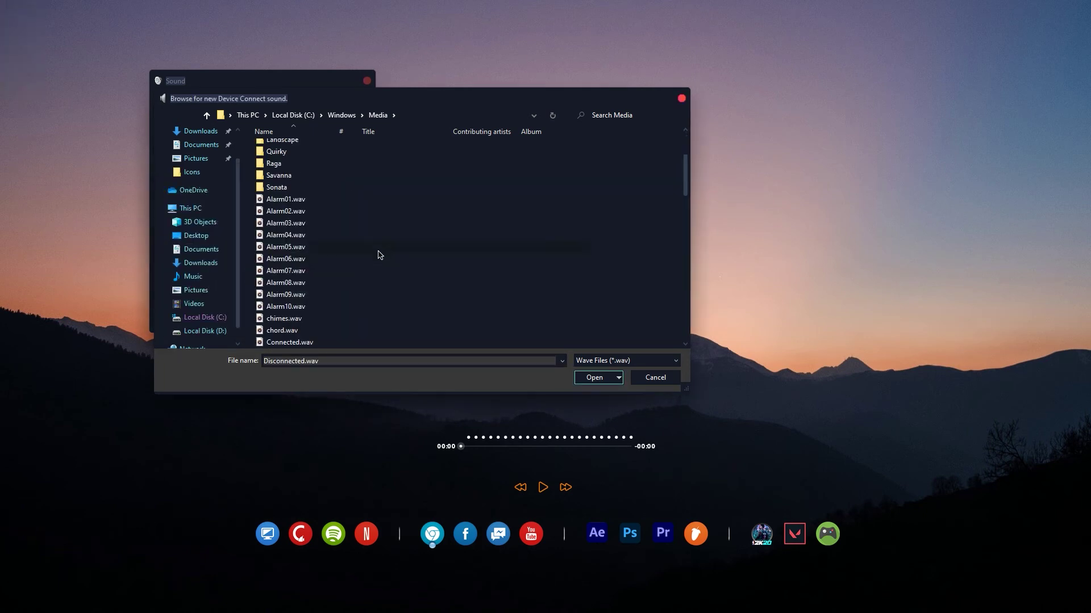
pyautogui.scroll(-4, 380, 255)
pyautogui.click(291, 200)
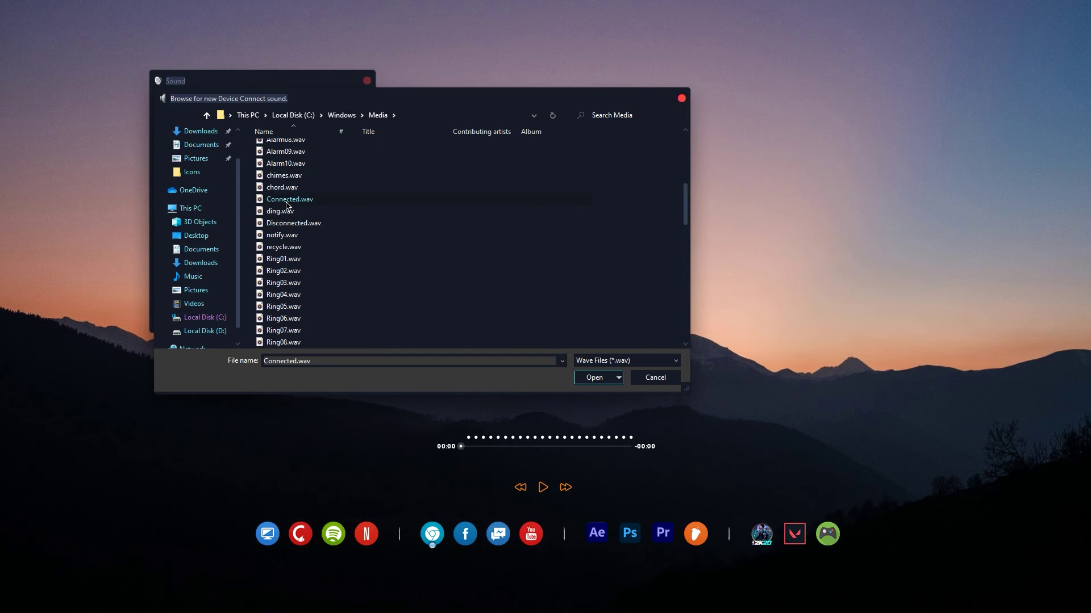
pyautogui.doubleClick(287, 204)
pyautogui.click(225, 235)
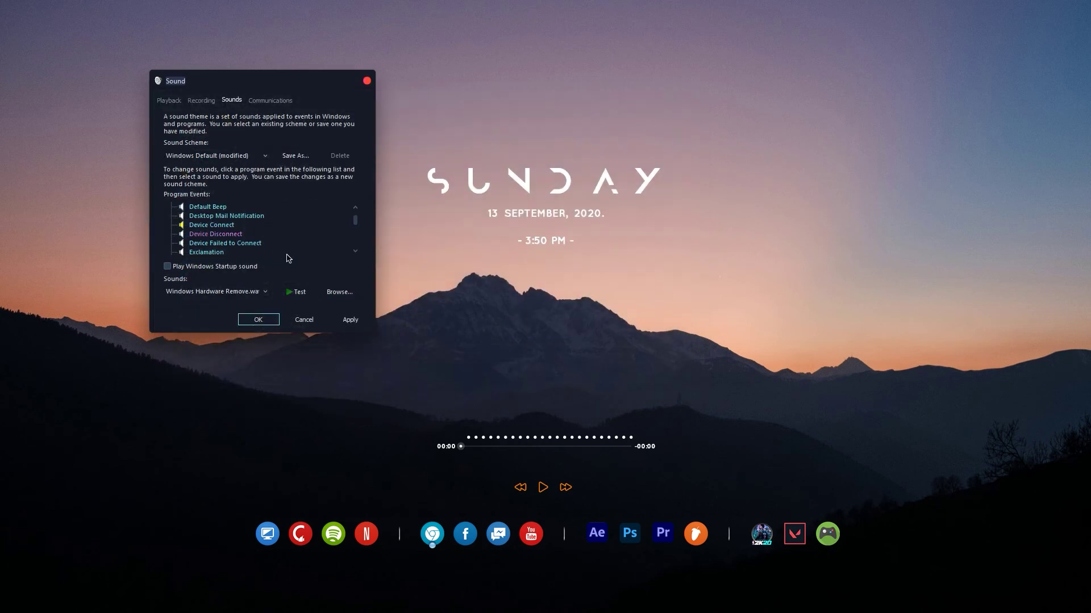
# Assign Disconnected.wav to Device Disconnect, then test both new connect and disconnect sounds
pyautogui.click(348, 291)
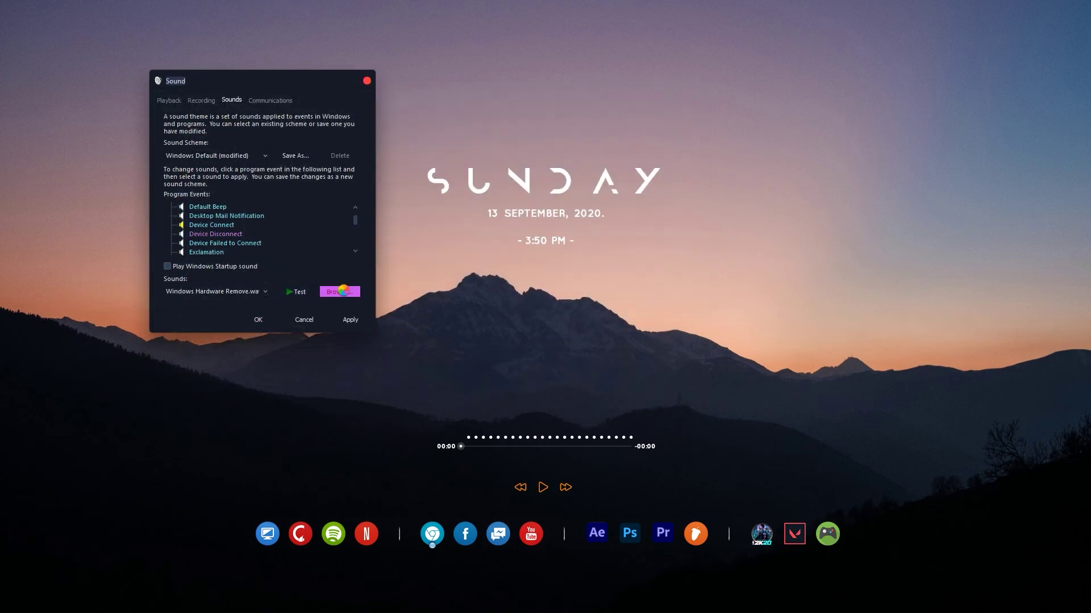
pyautogui.scroll(-5, 350, 285)
pyautogui.doubleClick(301, 297)
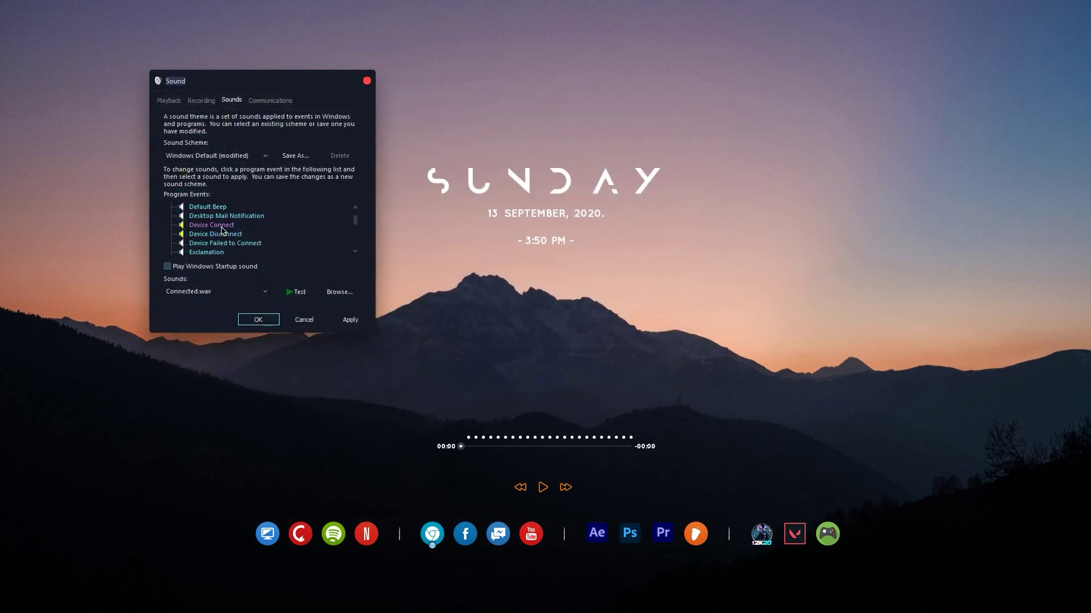
pyautogui.click(296, 292)
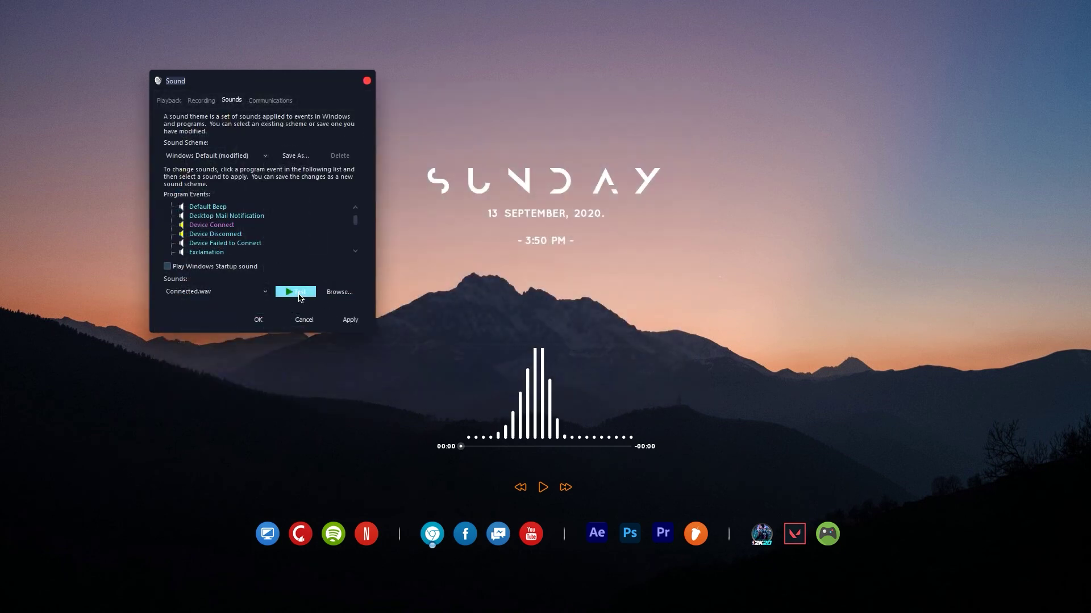
pyautogui.click(226, 235)
pyautogui.click(288, 291)
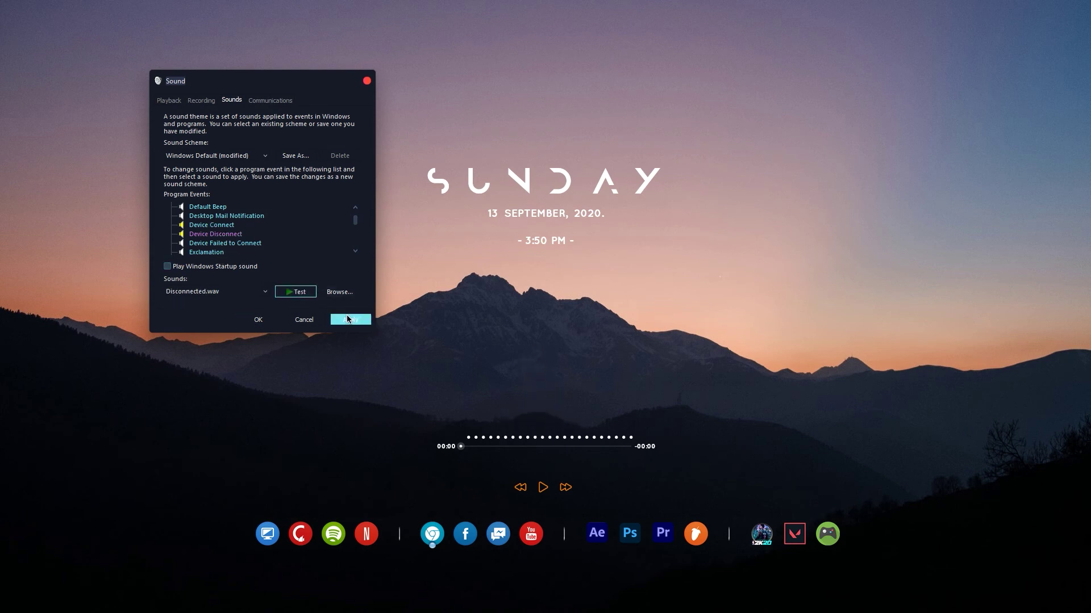
# Save the new sound settings, then start and stop DS4Windows twice to hear the Connected/Disconnected sounds
pyautogui.click(258, 319)
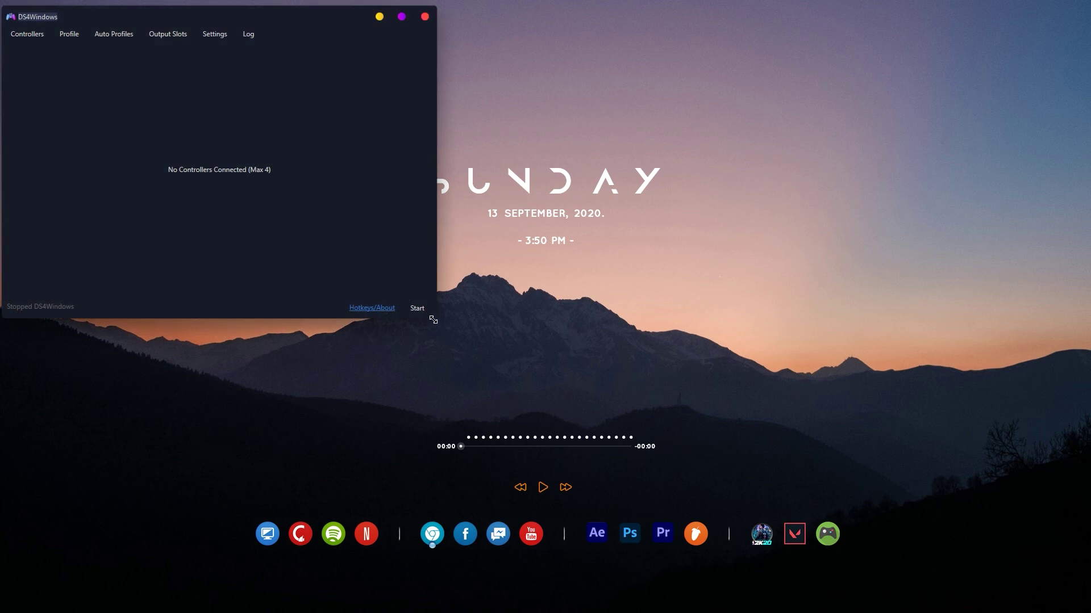
pyautogui.click(421, 313)
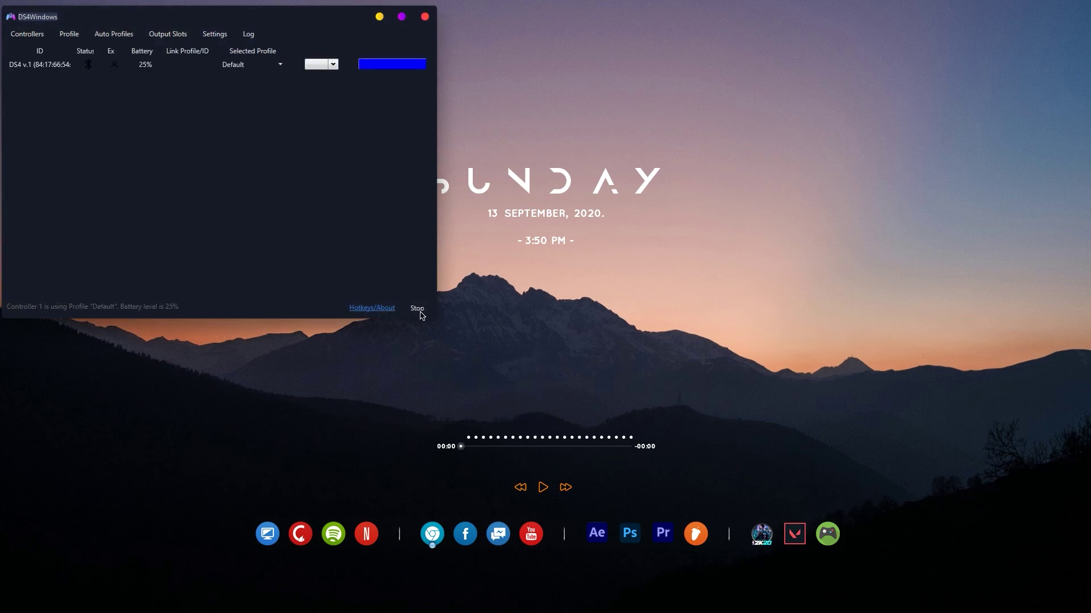
pyautogui.click(418, 309)
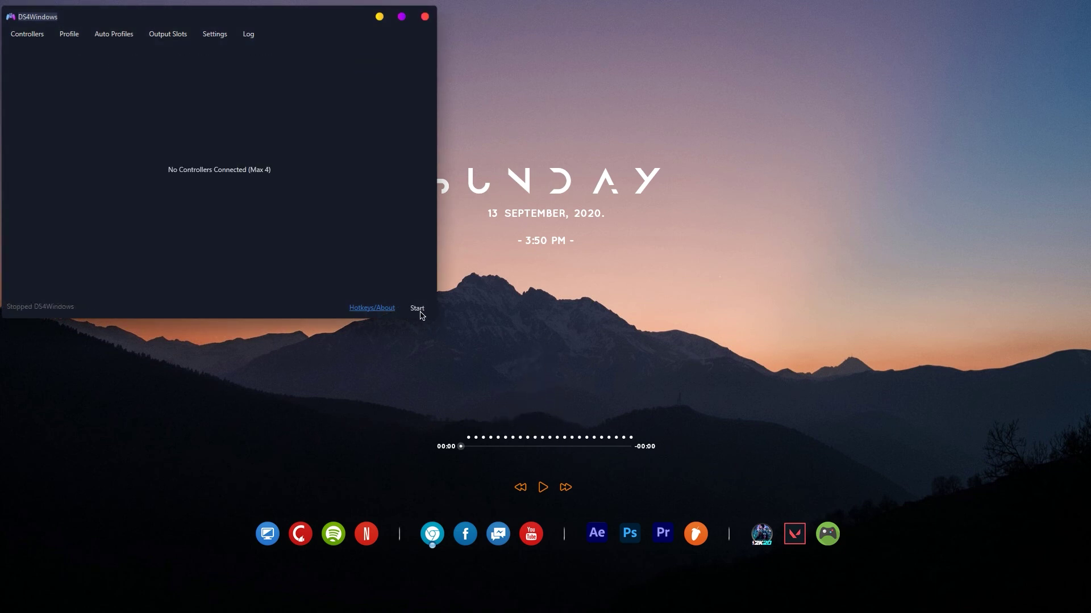
pyautogui.click(418, 310)
pyautogui.click(418, 310)
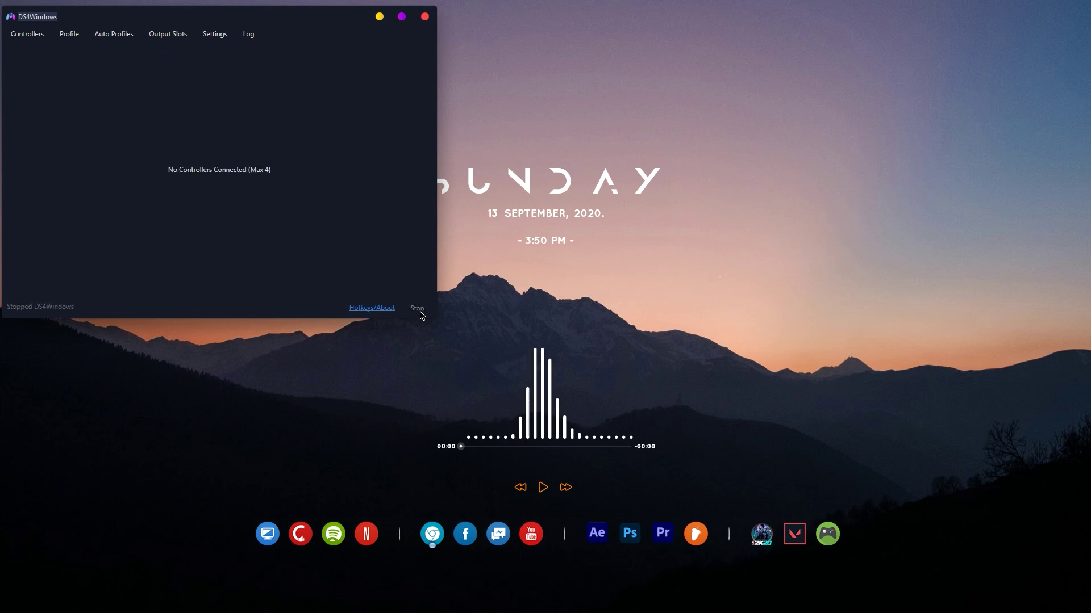